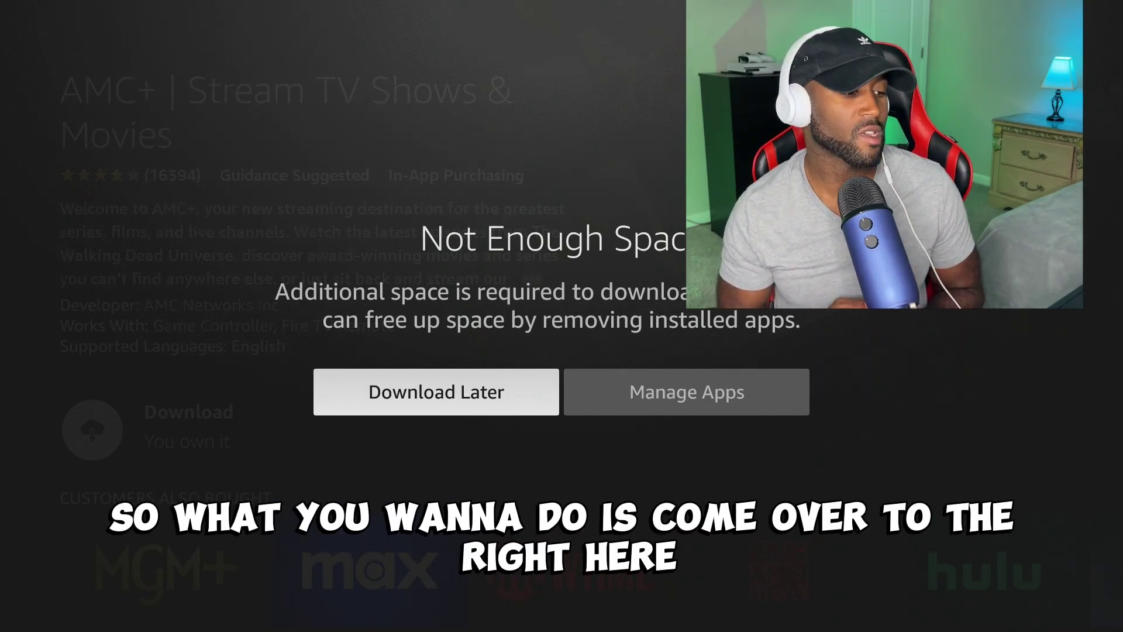
# Sort the Manage Installed Applications list by Recency so never-used apps like Amazon Music lead
pyautogui.press('Right')
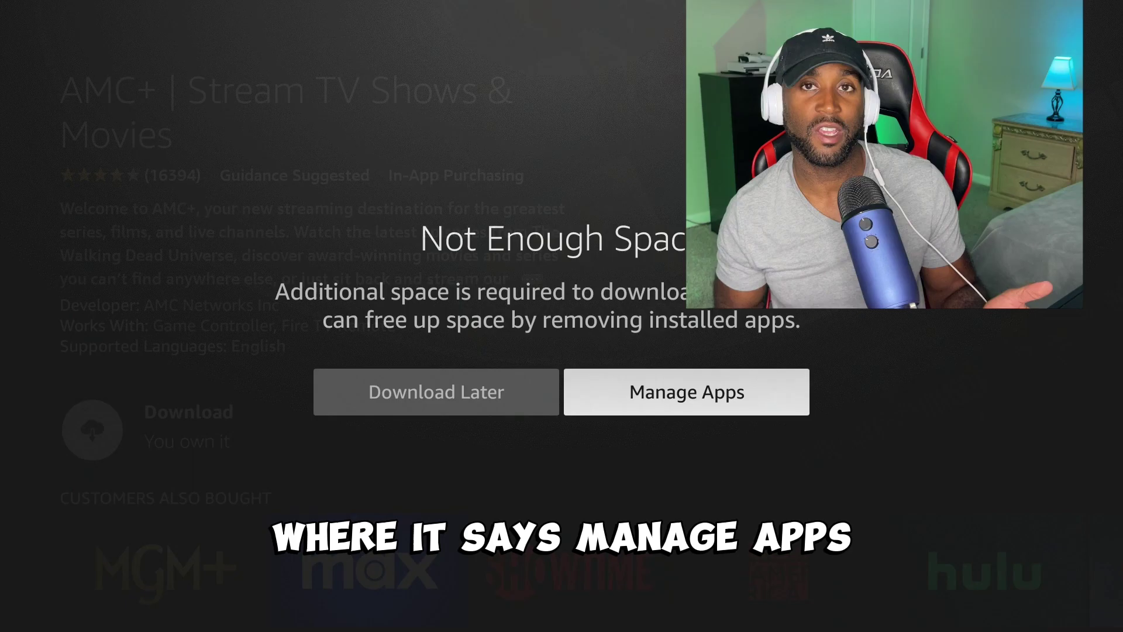
pyautogui.press('Return')
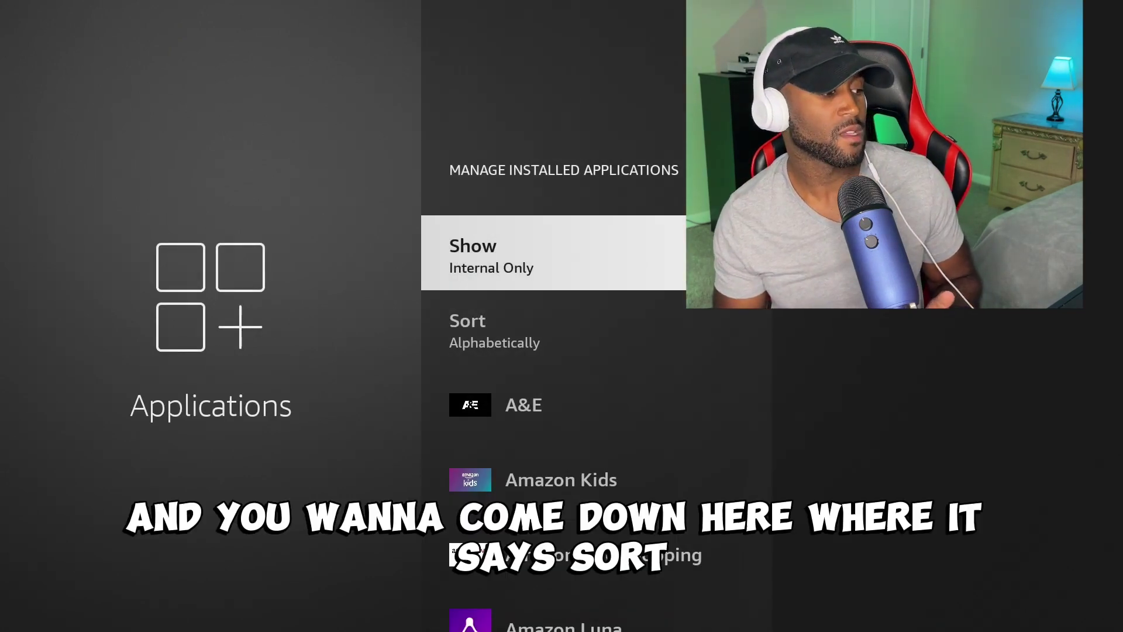
pyautogui.press('Down')
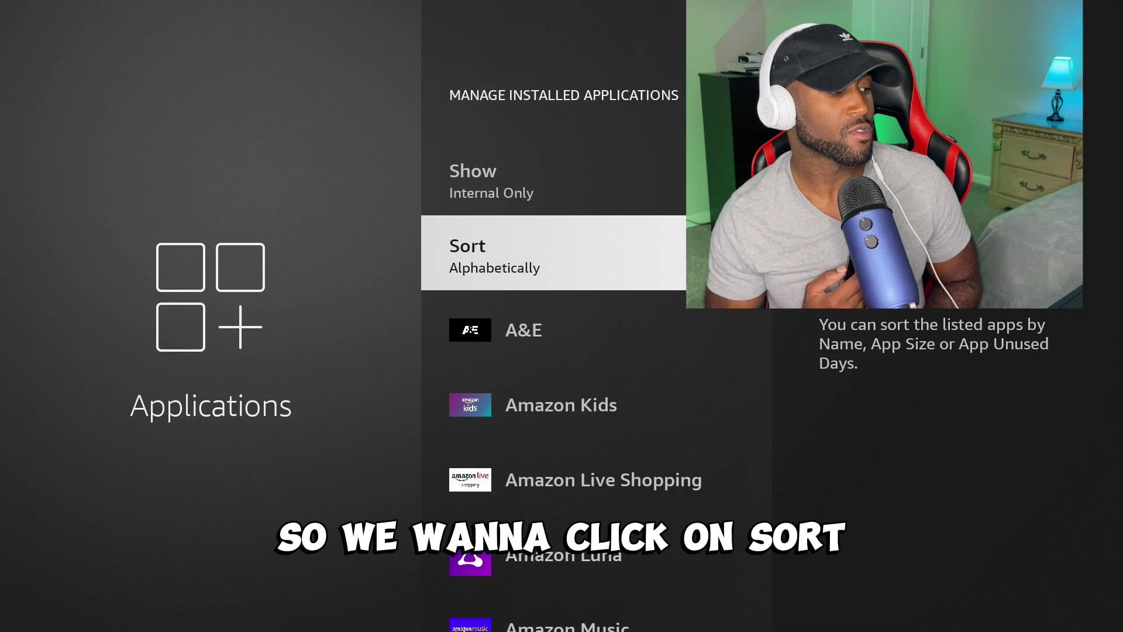
pyautogui.press('Return')
pyautogui.press('Down')
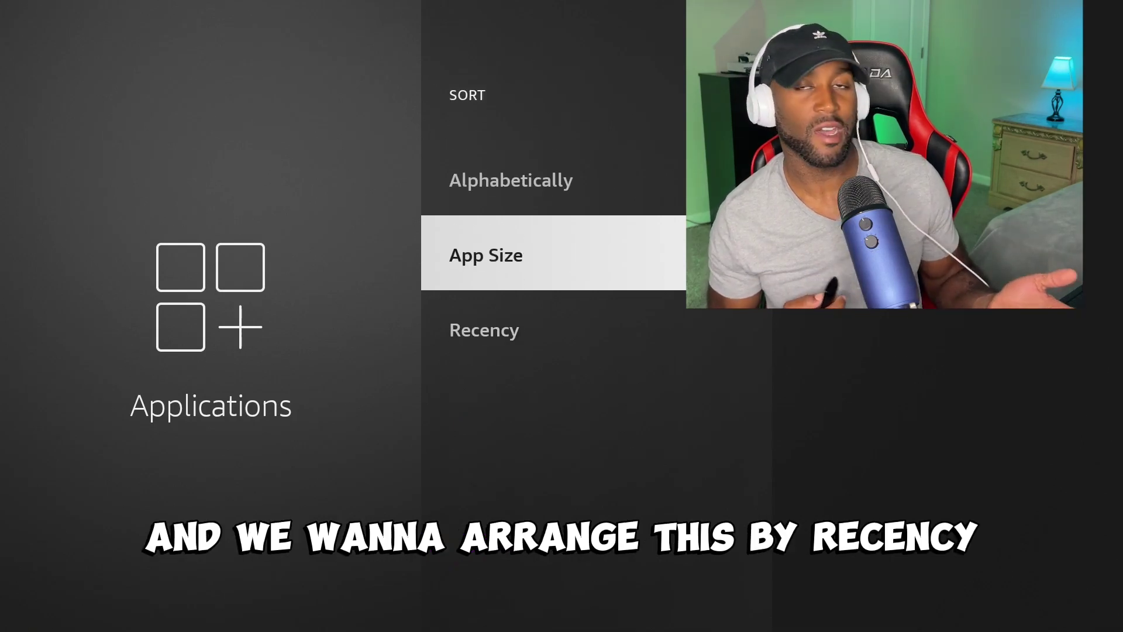
pyautogui.press('Down')
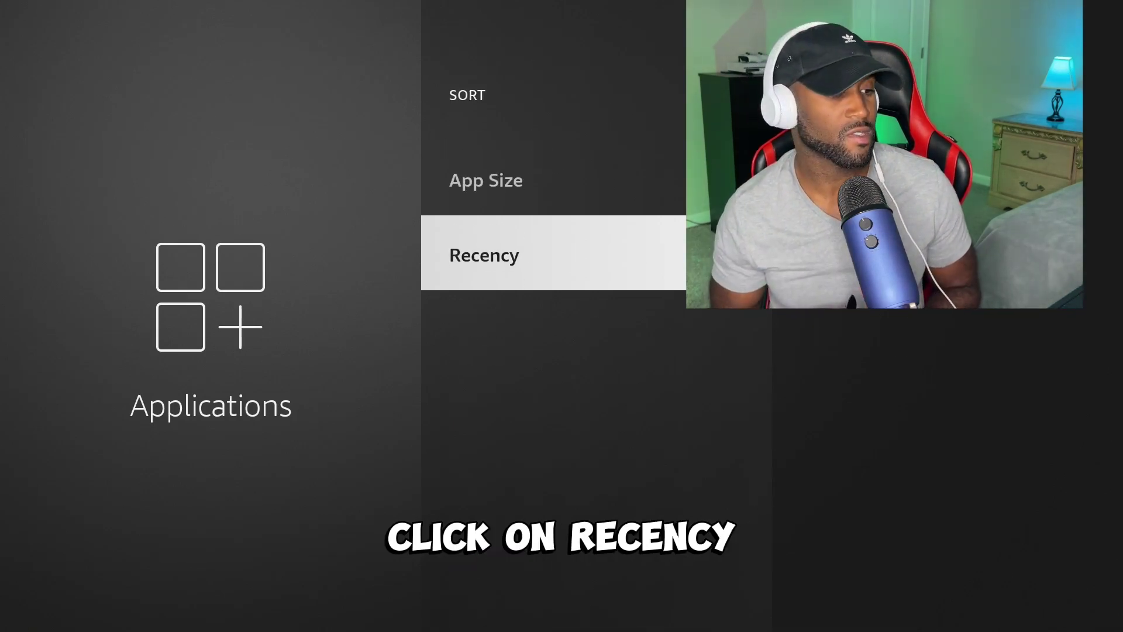
pyautogui.press('Return')
pyautogui.press('Down')
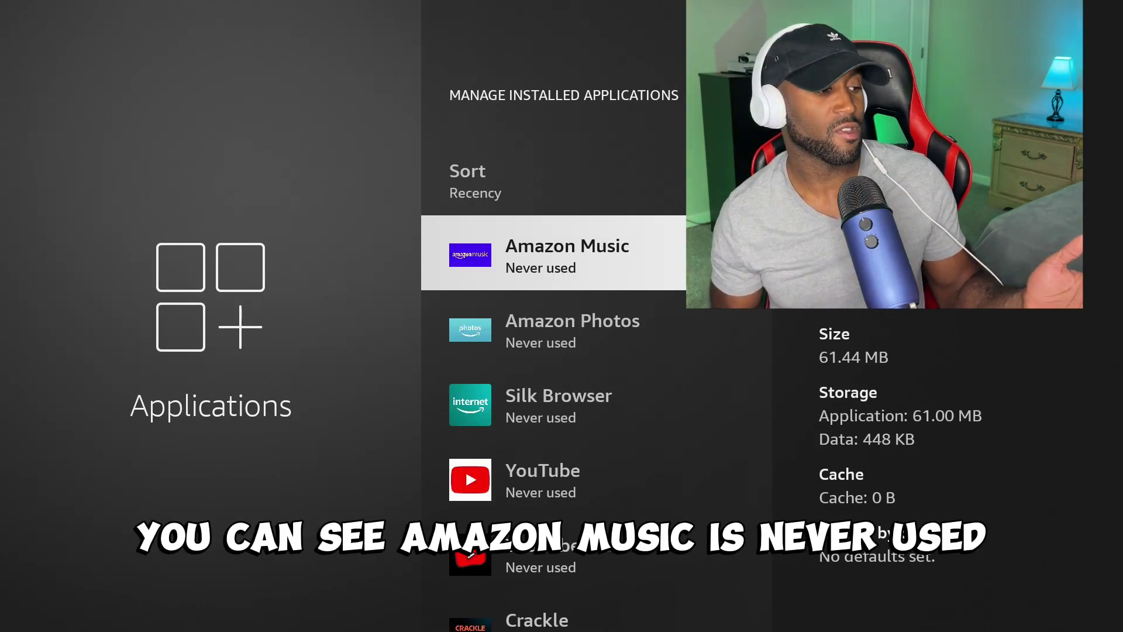
pyautogui.press('Down')
pyautogui.press('Down')
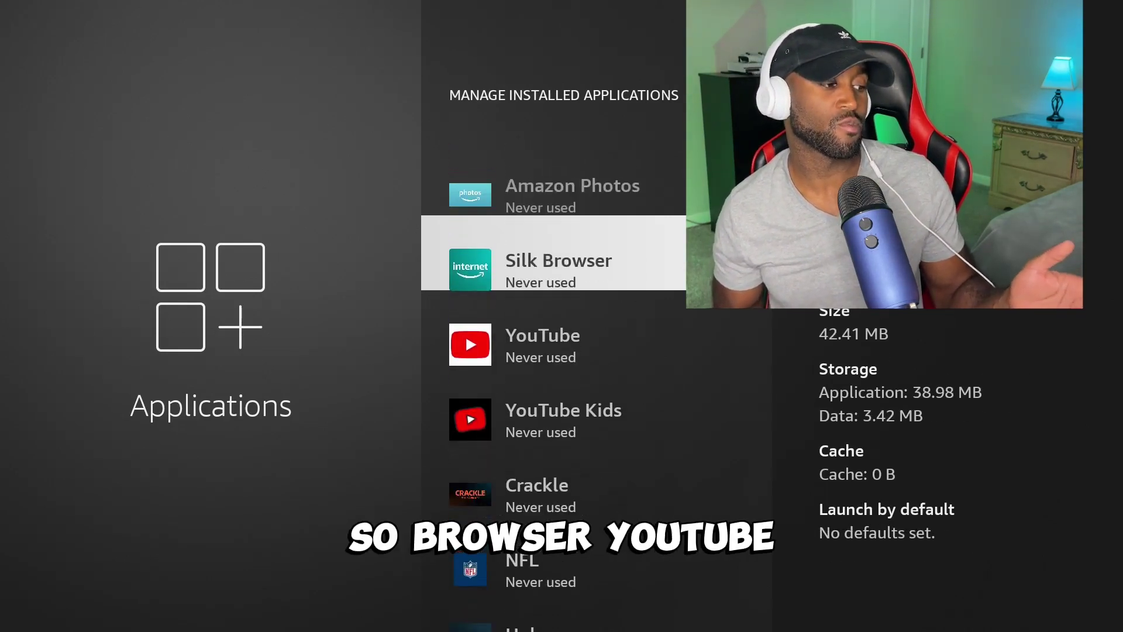
pyautogui.press('Down')
pyautogui.press('Down')
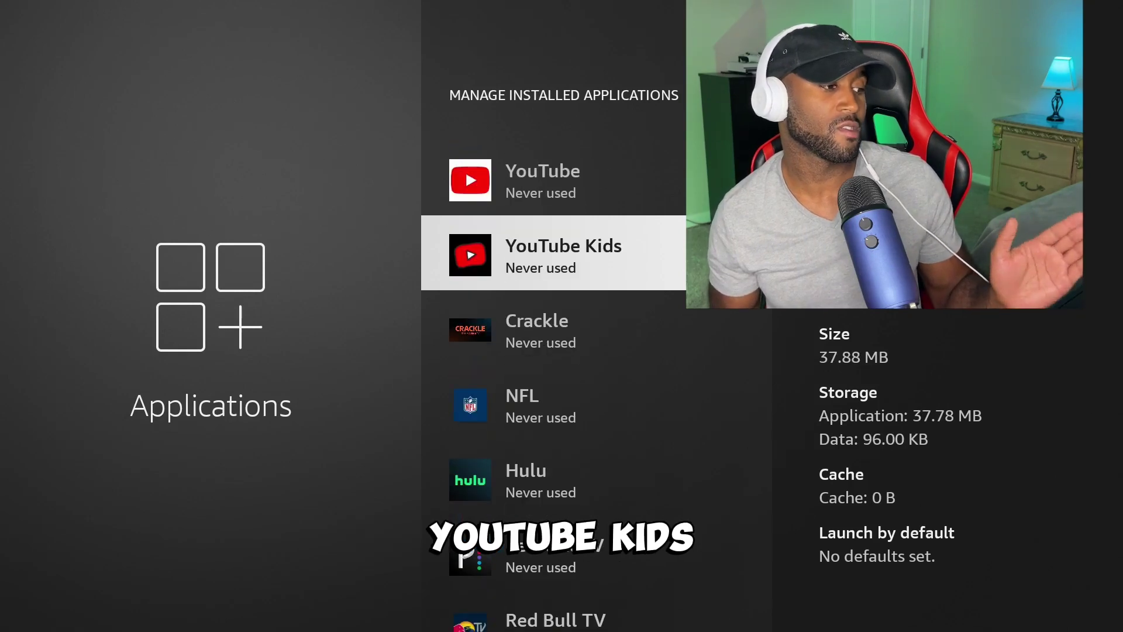
pyautogui.press('Down')
pyautogui.press('Down')
pyautogui.press('Down')
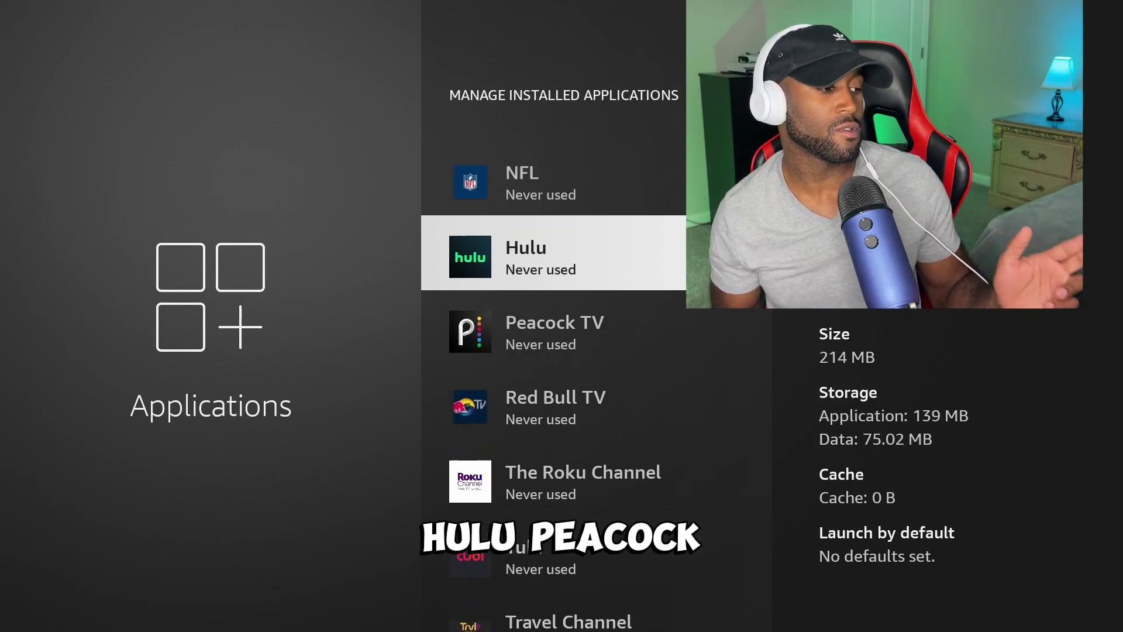
pyautogui.press('Down')
pyautogui.press('Down')
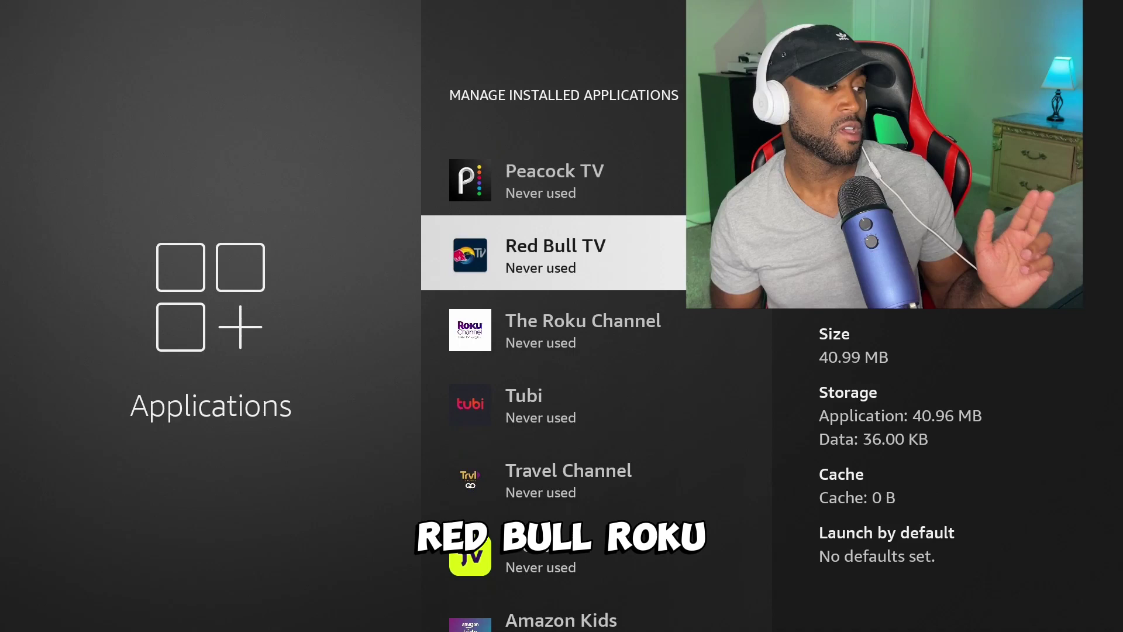
pyautogui.press('Down')
pyautogui.press('Down')
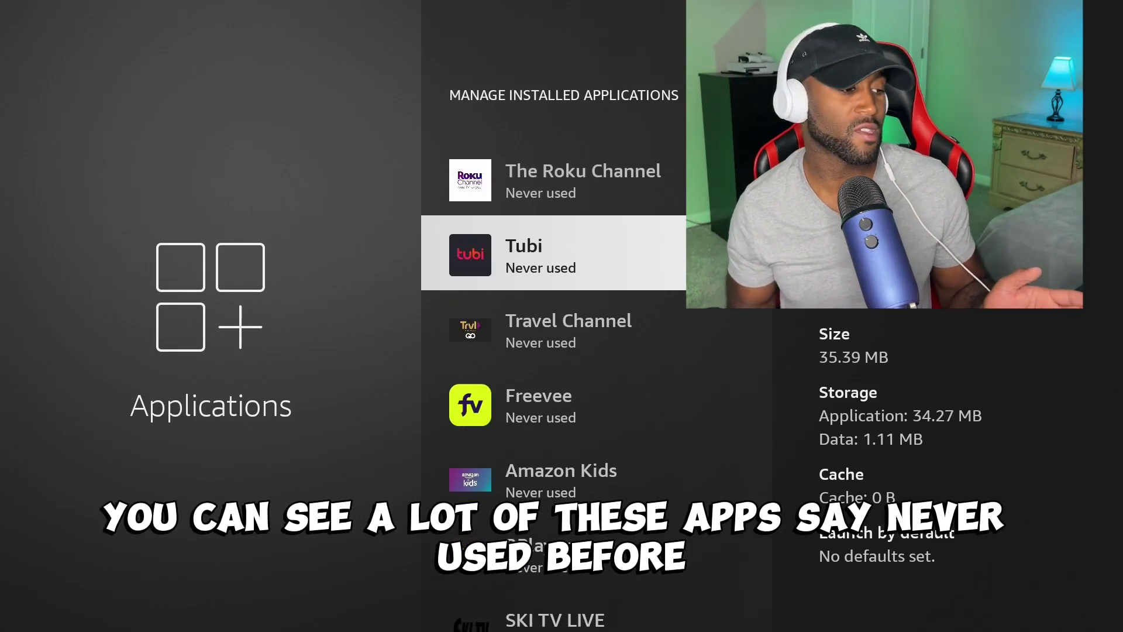
pyautogui.press('Down')
pyautogui.press('Down')
pyautogui.press('Down')
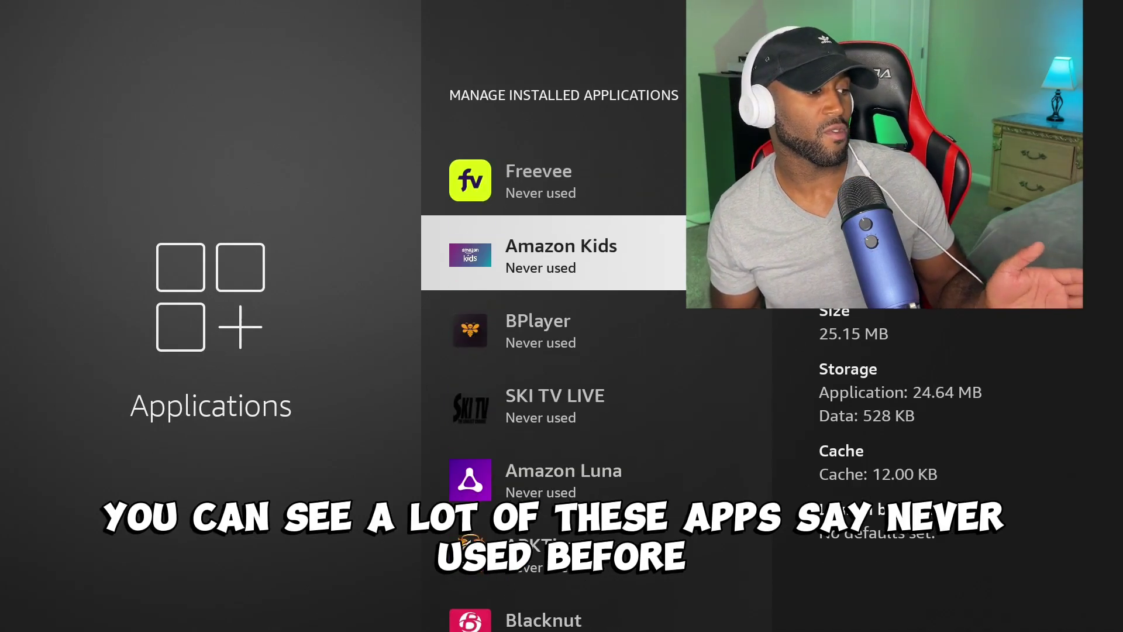
pyautogui.press('Down')
pyautogui.press('Down')
pyautogui.press('Down')
pyautogui.press('Down')
pyautogui.press('Down')
pyautogui.press('Down')
pyautogui.press('Down')
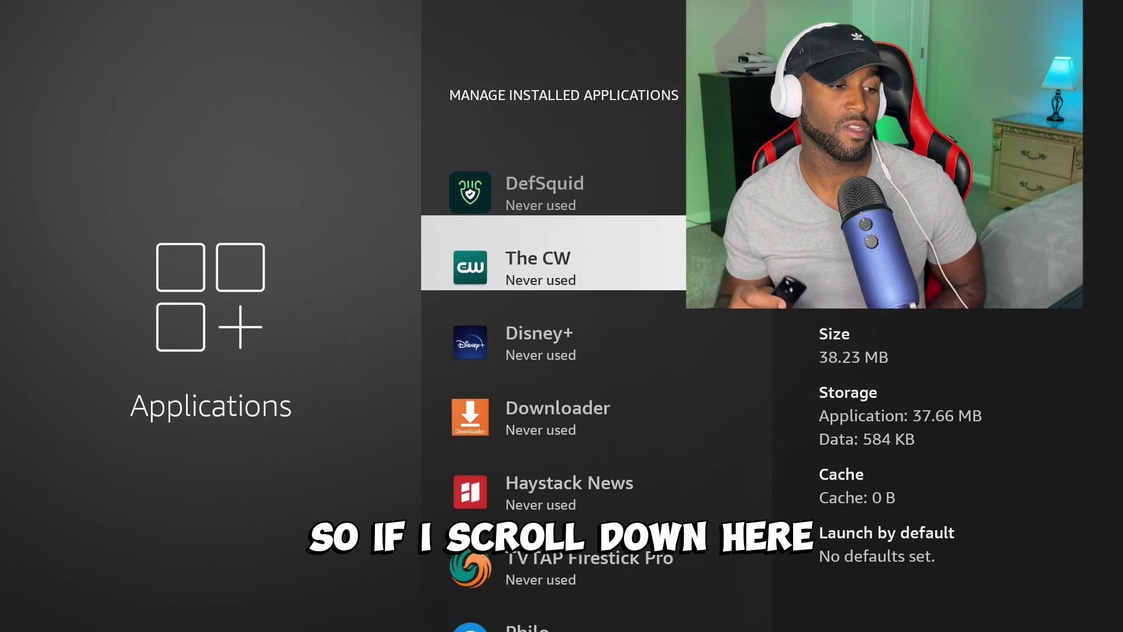
pyautogui.press('Down')
pyautogui.press('Down')
pyautogui.press('Down')
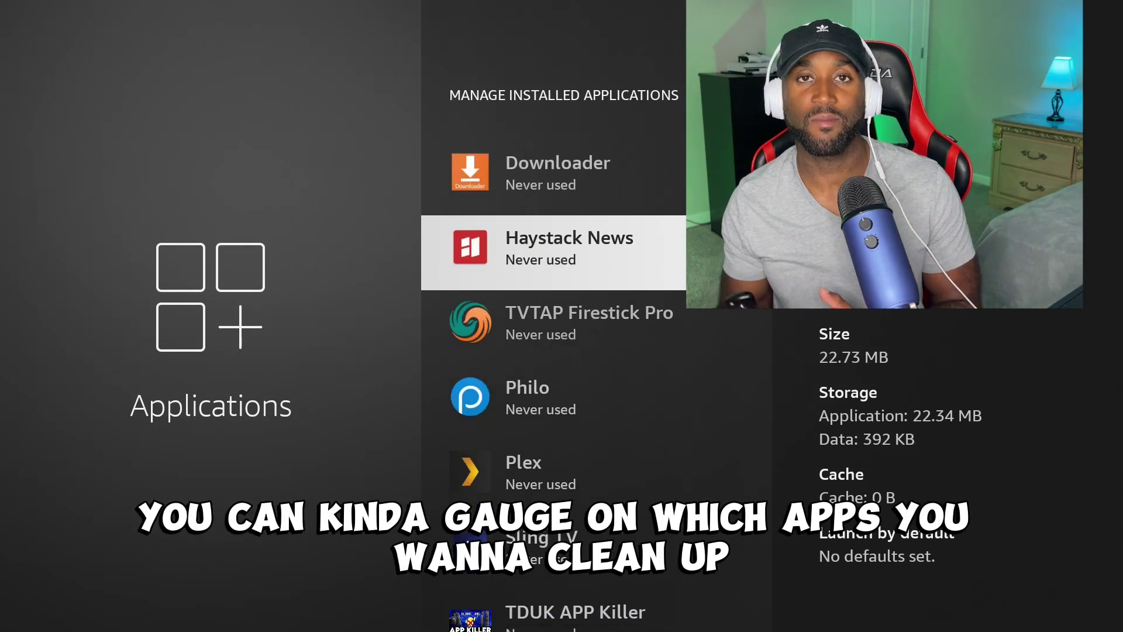
pyautogui.press('Down')
pyautogui.press('Down')
pyautogui.press('Down')
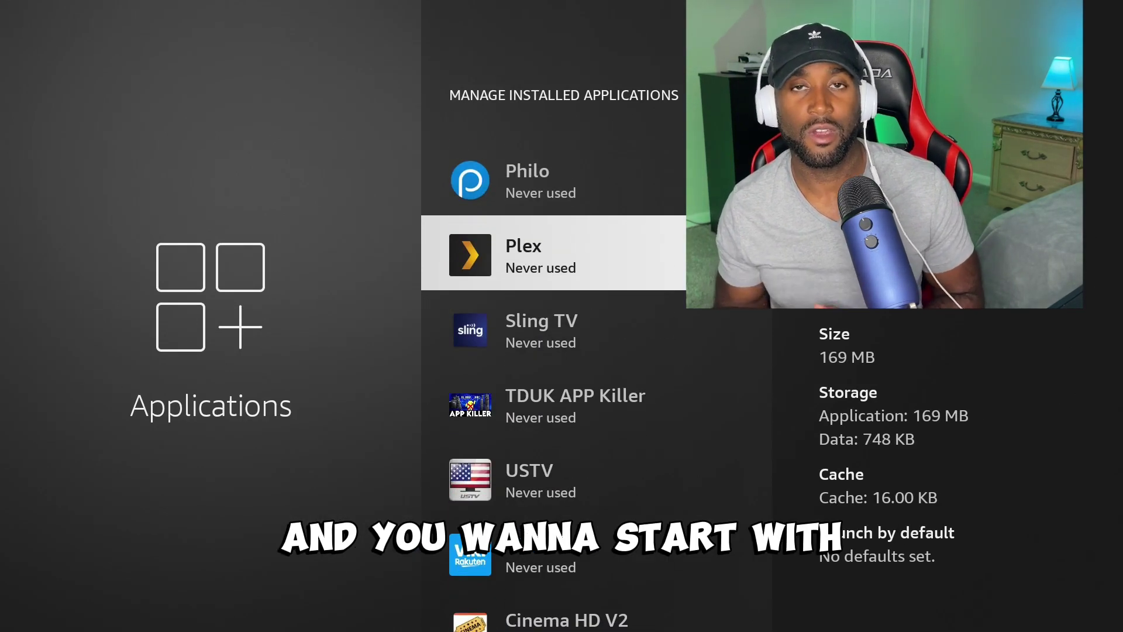
pyautogui.press('Down')
pyautogui.press('Down')
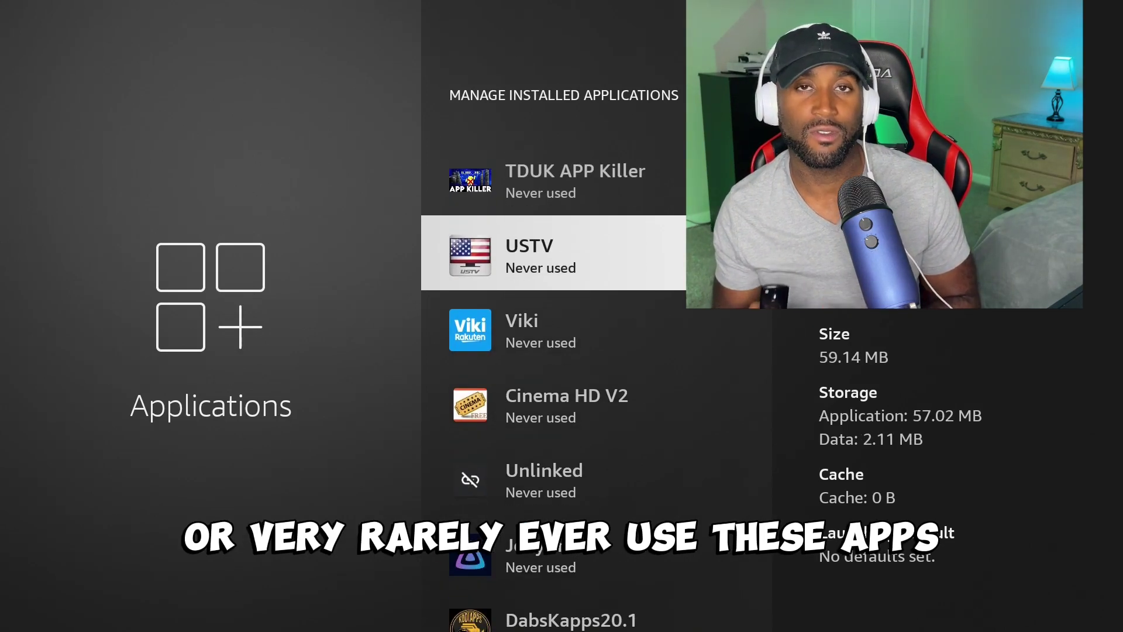
pyautogui.press('Down')
pyautogui.press('Down')
pyautogui.press('Down')
pyautogui.press('Down')
pyautogui.press('Down')
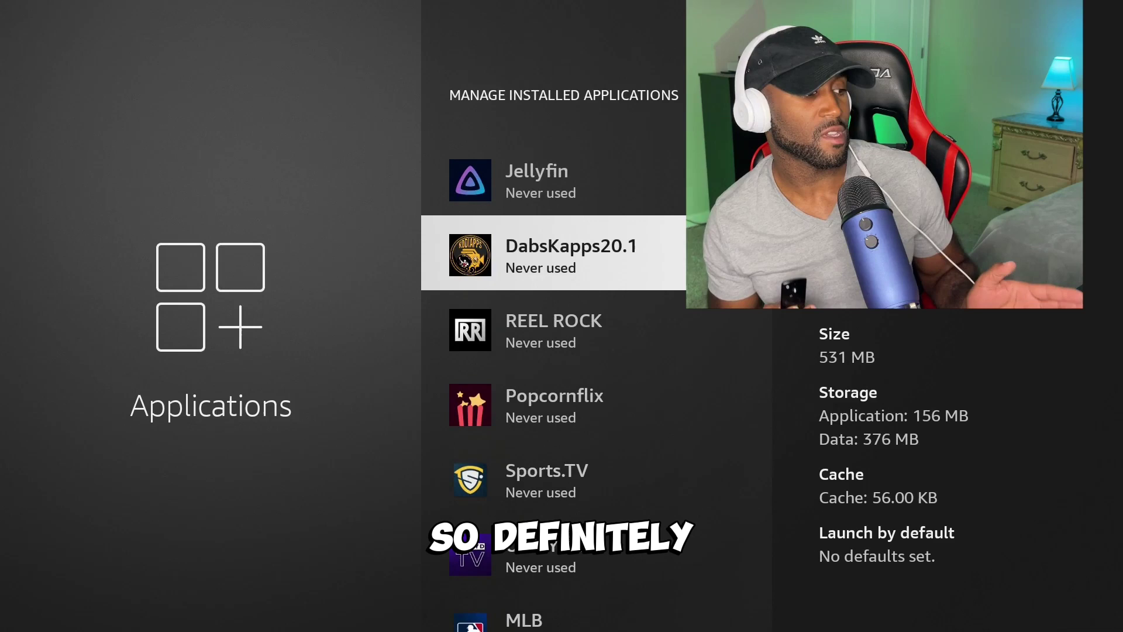
pyautogui.press('Down')
pyautogui.press('Down')
pyautogui.press('Down')
pyautogui.press('Down')
pyautogui.press('Down')
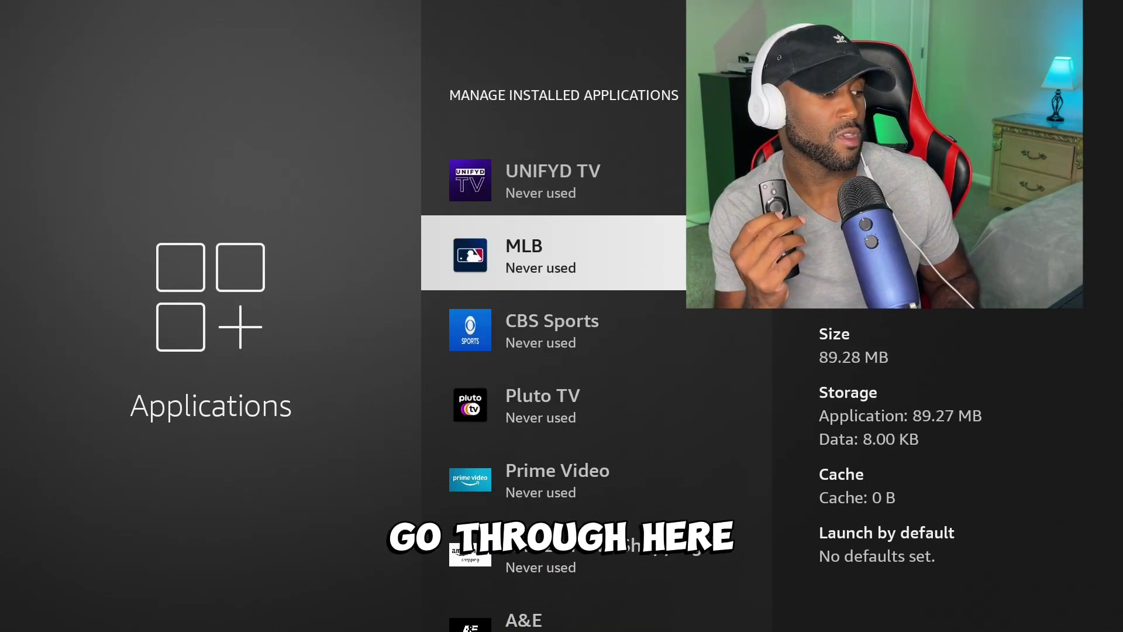
pyautogui.press('Down')
pyautogui.press('Down')
pyautogui.press('Down')
pyautogui.press('Down')
pyautogui.press('Down')
pyautogui.press('Down')
pyautogui.press('Down')
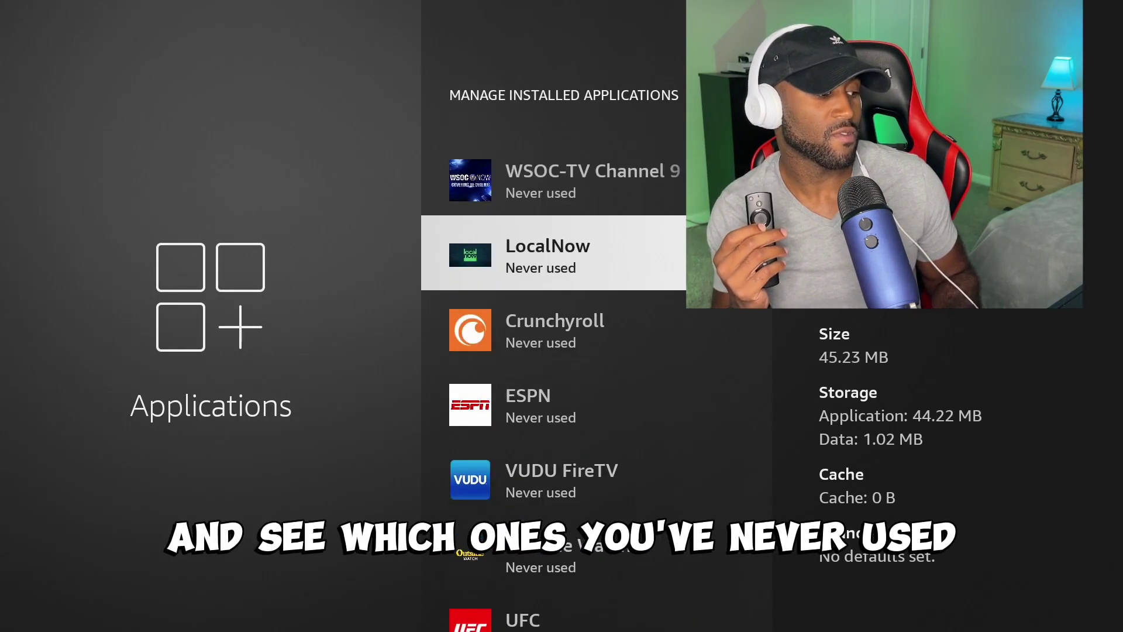
pyautogui.press('Down')
pyautogui.press('Down')
pyautogui.press('Down')
pyautogui.press('Down')
pyautogui.press('Down')
pyautogui.press('Down')
pyautogui.press('Down')
pyautogui.press('Down')
pyautogui.press('Down')
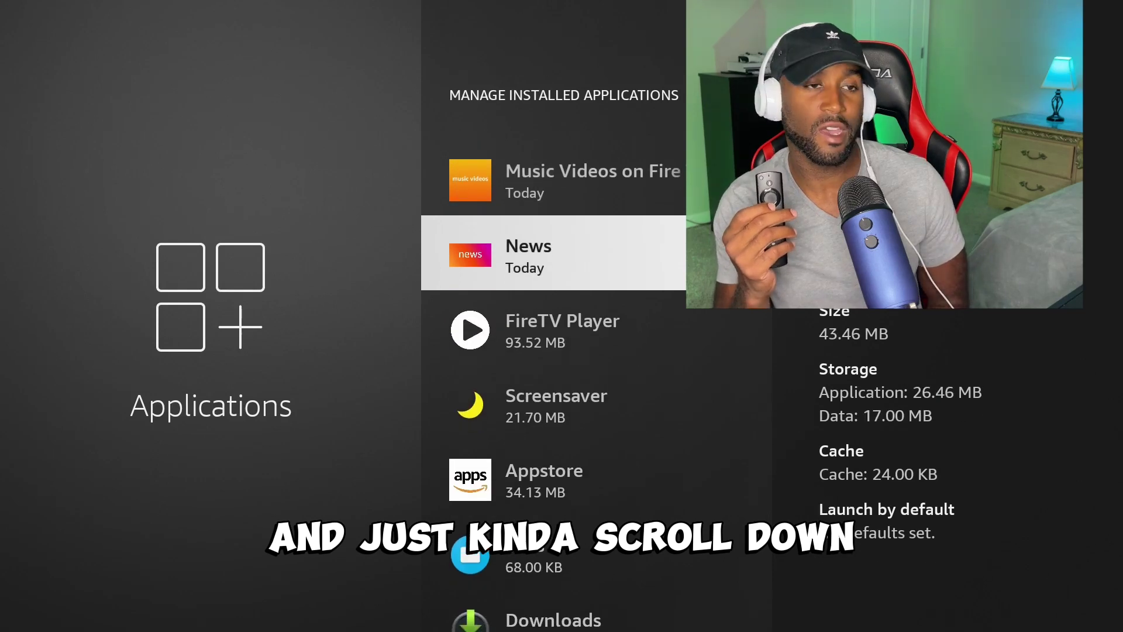
pyautogui.press('Up')
pyautogui.press('Up')
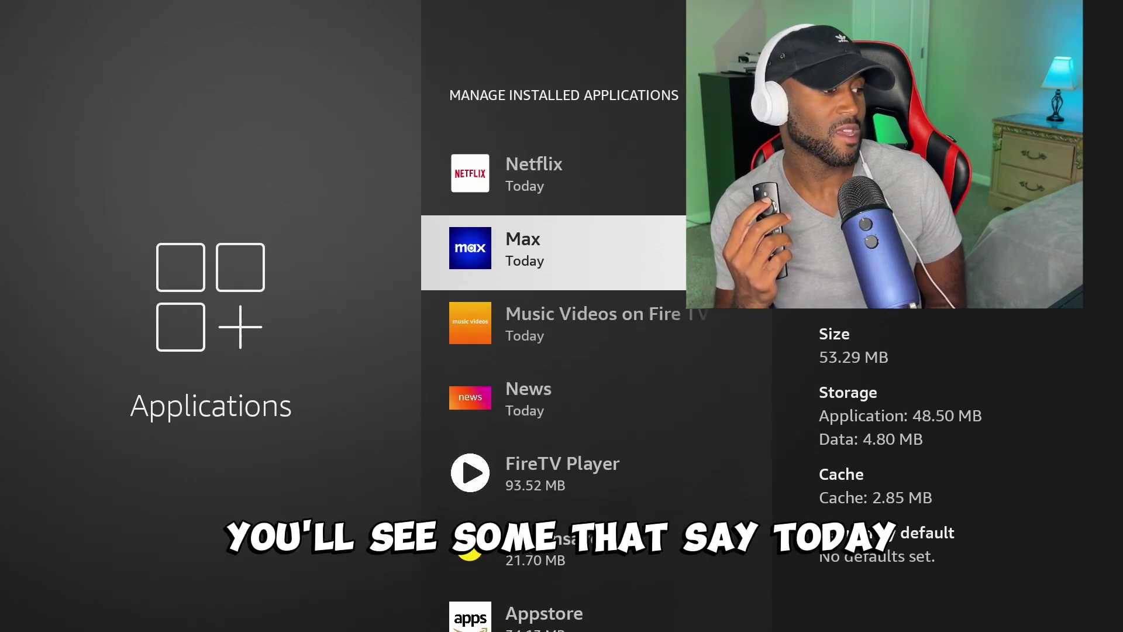
pyautogui.press('Up')
pyautogui.press('Up')
pyautogui.press('Up')
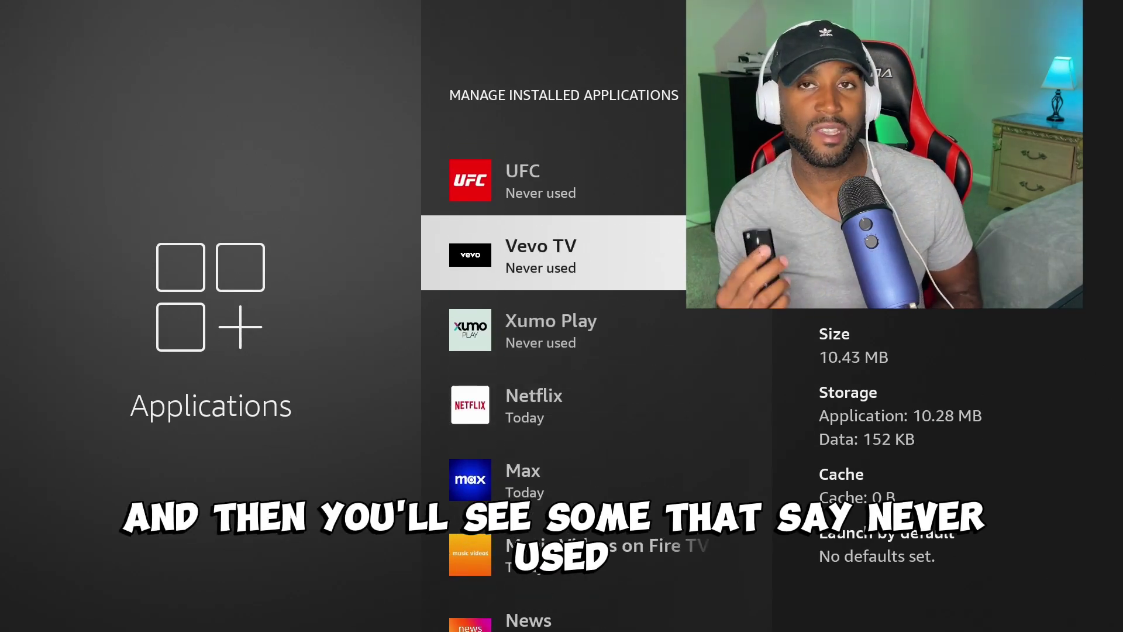
pyautogui.press('Down')
pyautogui.press('Down')
pyautogui.press('Down')
pyautogui.press('Up')
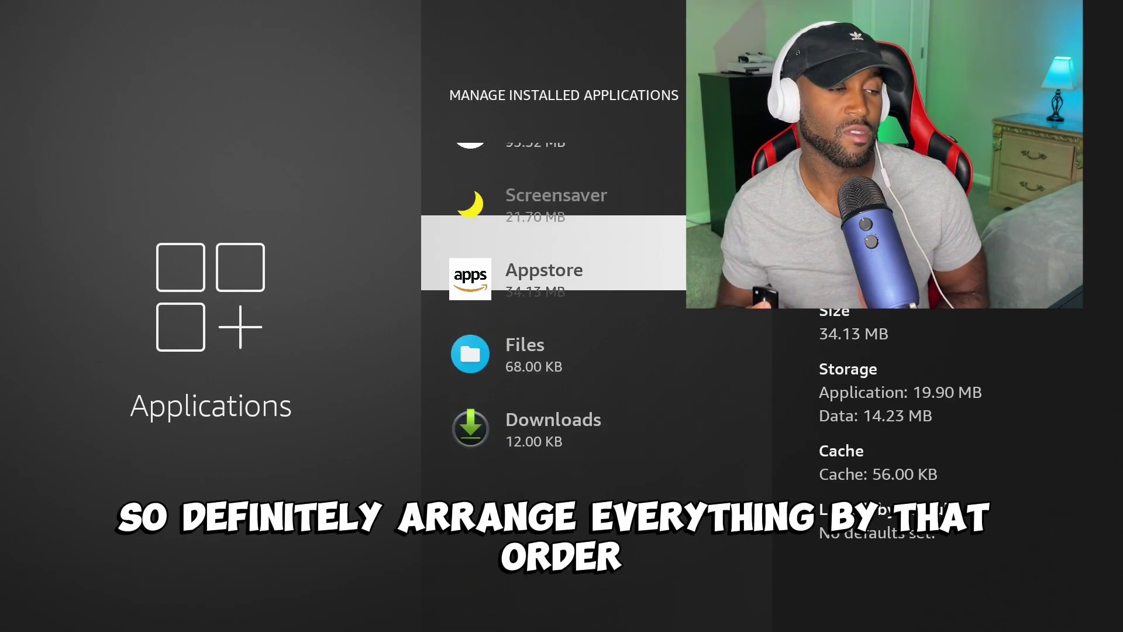
pyautogui.press('Up')
pyautogui.press('Up')
pyautogui.press('Up')
pyautogui.press('Up')
pyautogui.press('Up')
pyautogui.press('Up')
pyautogui.press('Up')
pyautogui.press('Up')
pyautogui.press('Up')
pyautogui.press('Up')
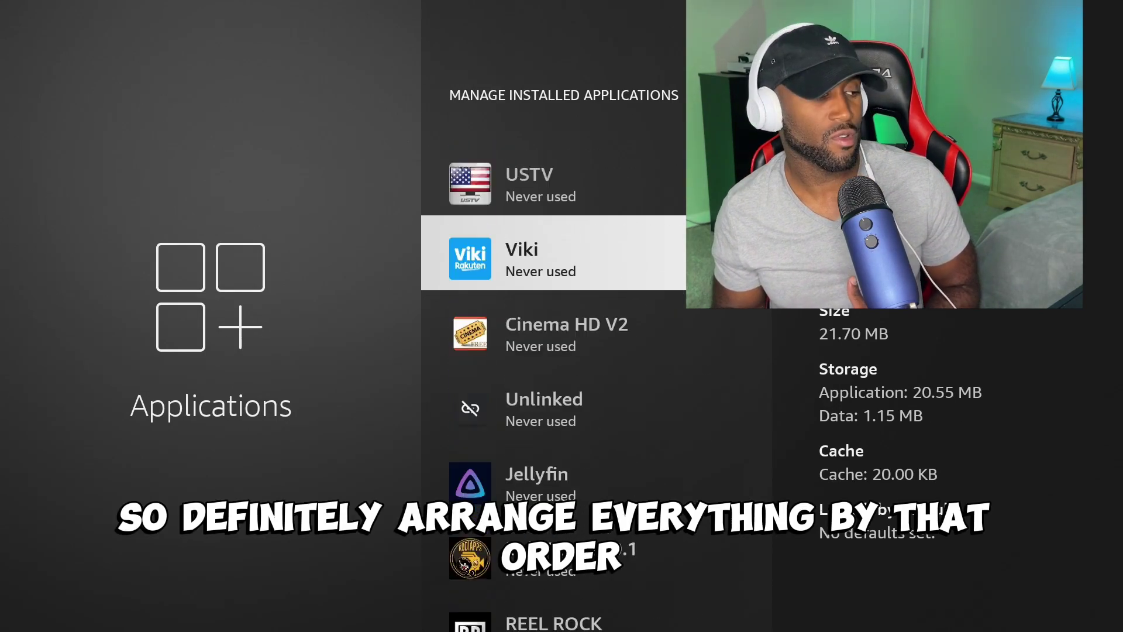
pyautogui.press('Up')
pyautogui.press('Up')
pyautogui.press('Up')
pyautogui.press('Up')
pyautogui.press('Up')
pyautogui.press('Up')
pyautogui.press('Up')
pyautogui.press('Up')
pyautogui.press('Up')
pyautogui.press('Up')
pyautogui.press('Up')
pyautogui.press('Up')
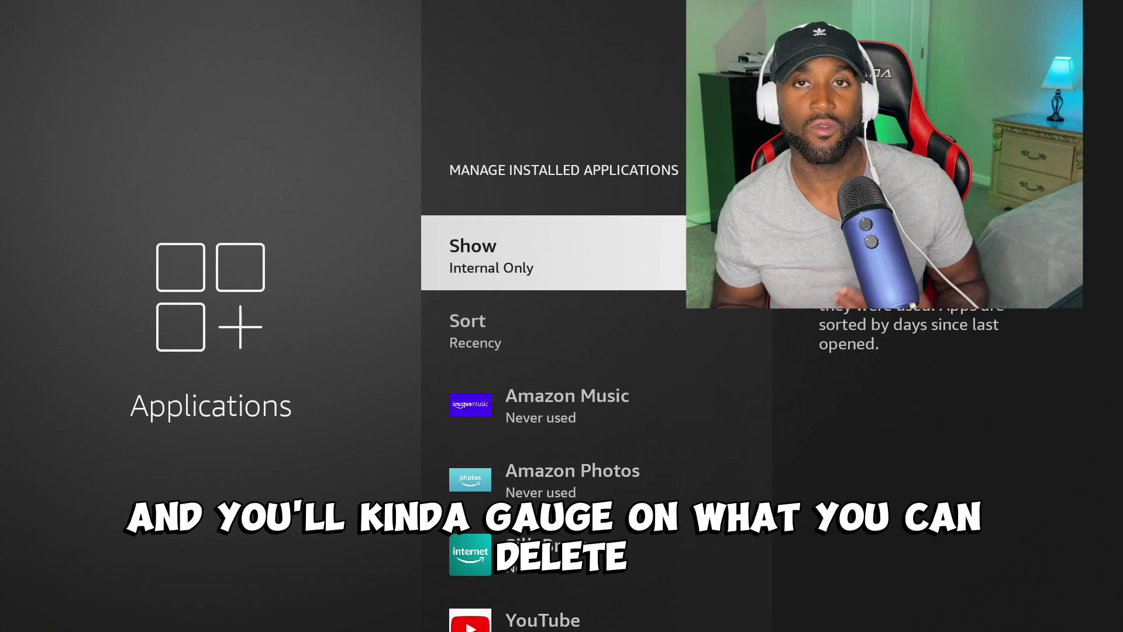
pyautogui.press('Down')
pyautogui.press('Down')
pyautogui.press('Down')
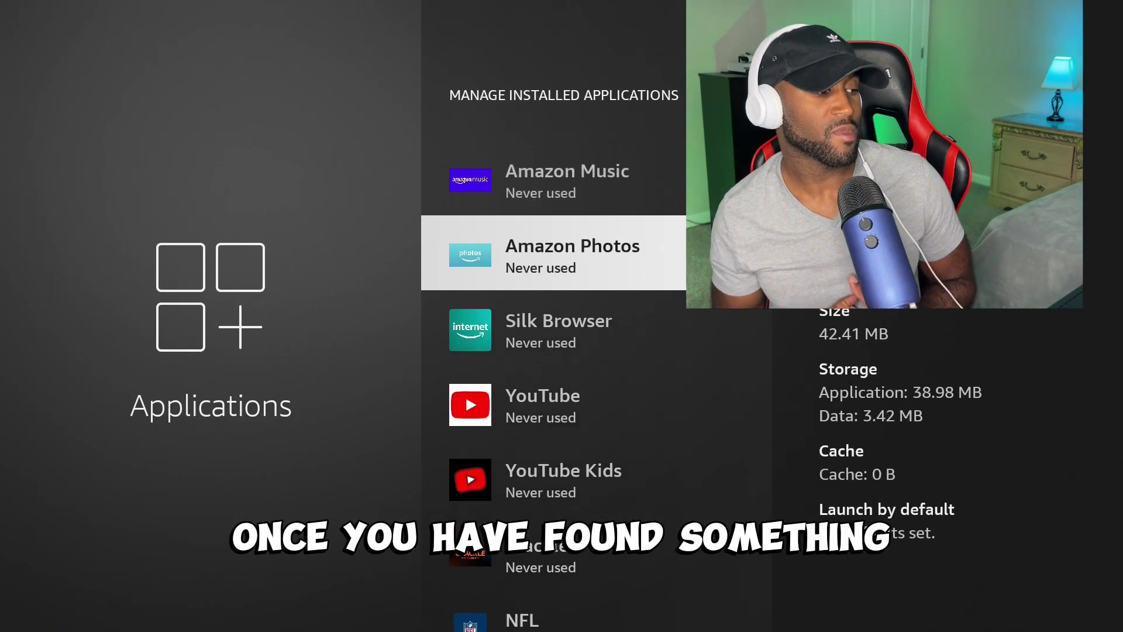
pyautogui.press('Down')
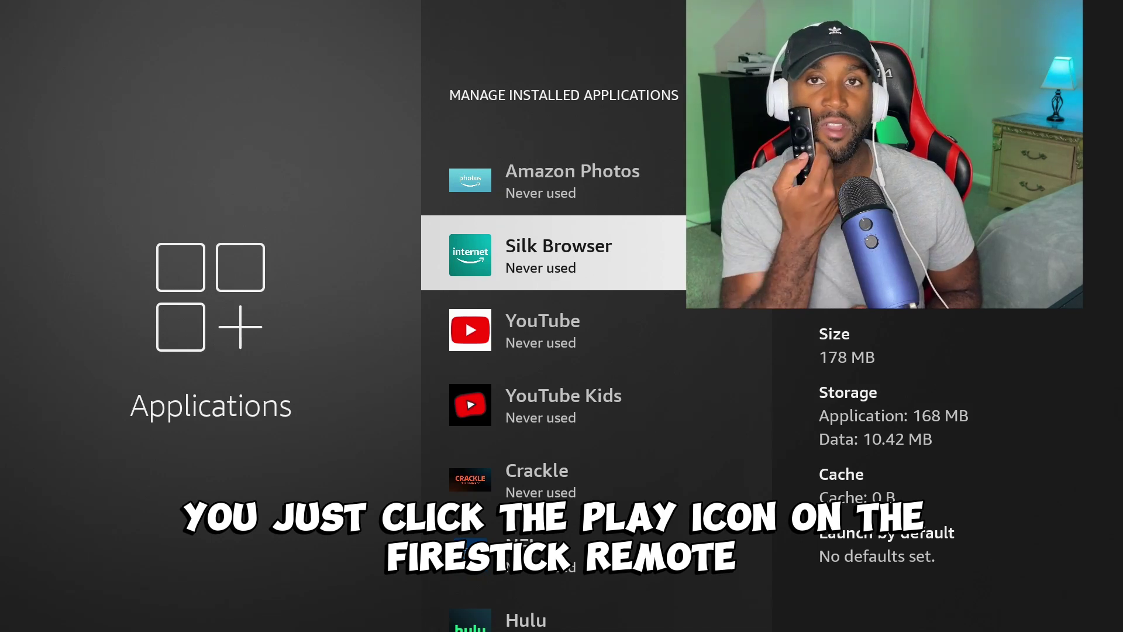
# Confirm the Silk Browser uninstall so it disappears from the app list
pyautogui.press('XF86AudioPlay')
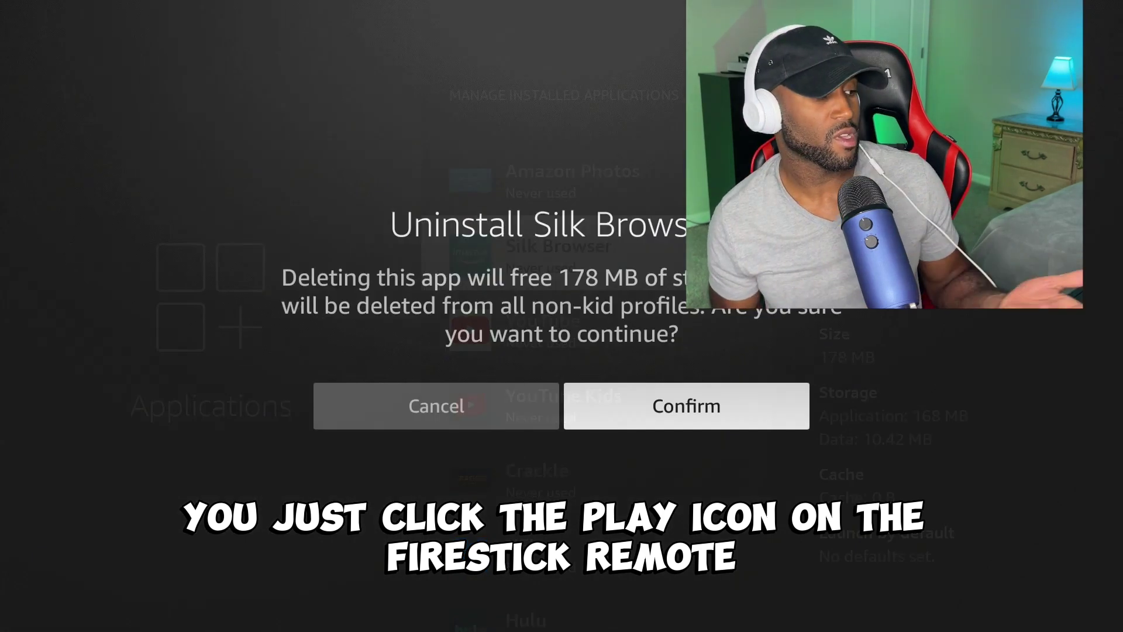
pyautogui.press('Return')
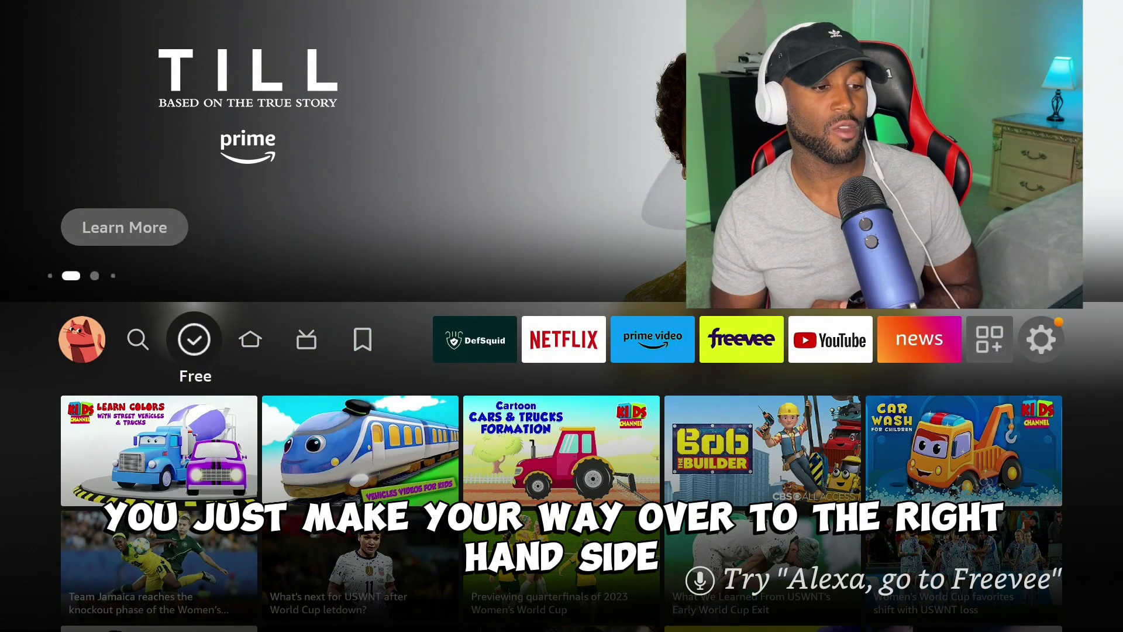
# Reach Settings > Applications, showing 300 MB of 5.28 GB internal space available
pyautogui.press('Right')
pyautogui.press('Right')
pyautogui.press('Right')
pyautogui.press('Right')
pyautogui.press('Right')
pyautogui.press('Right')
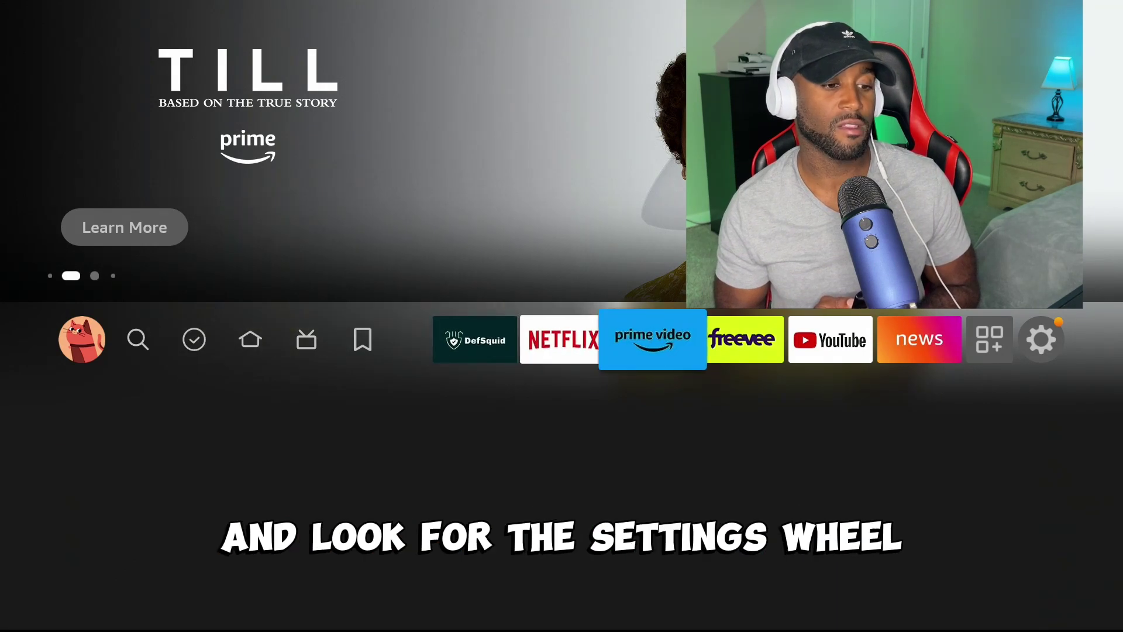
pyautogui.press('Right')
pyautogui.press('Right')
pyautogui.press('Right')
pyautogui.press('Right')
pyautogui.press('Right')
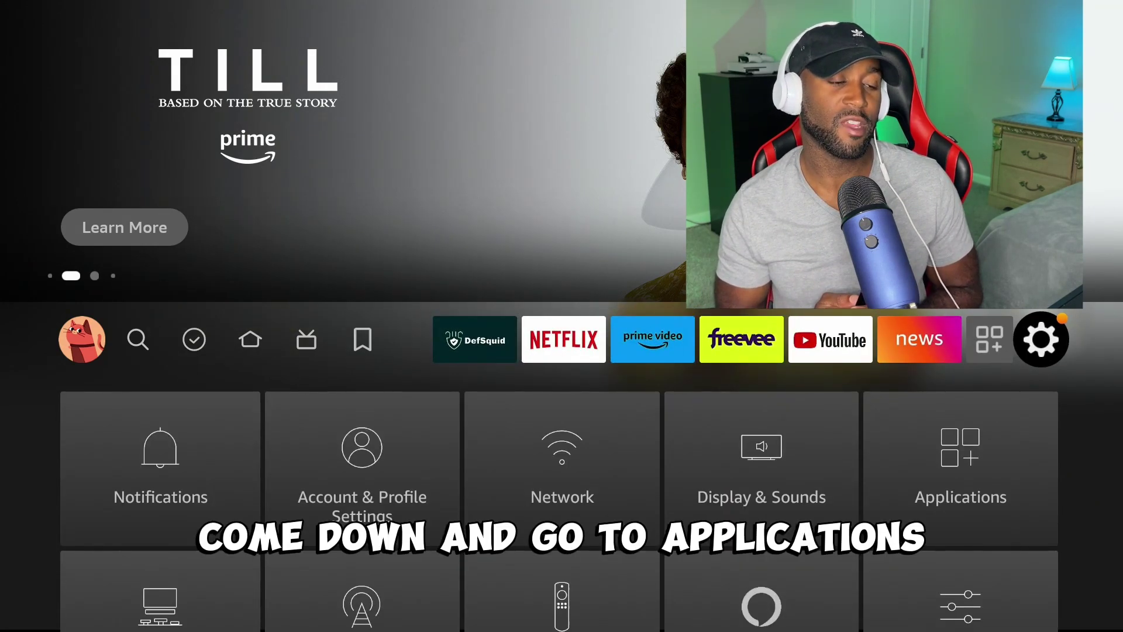
pyautogui.press('Down')
pyautogui.press('Right')
pyautogui.press('Right')
pyautogui.press('Right')
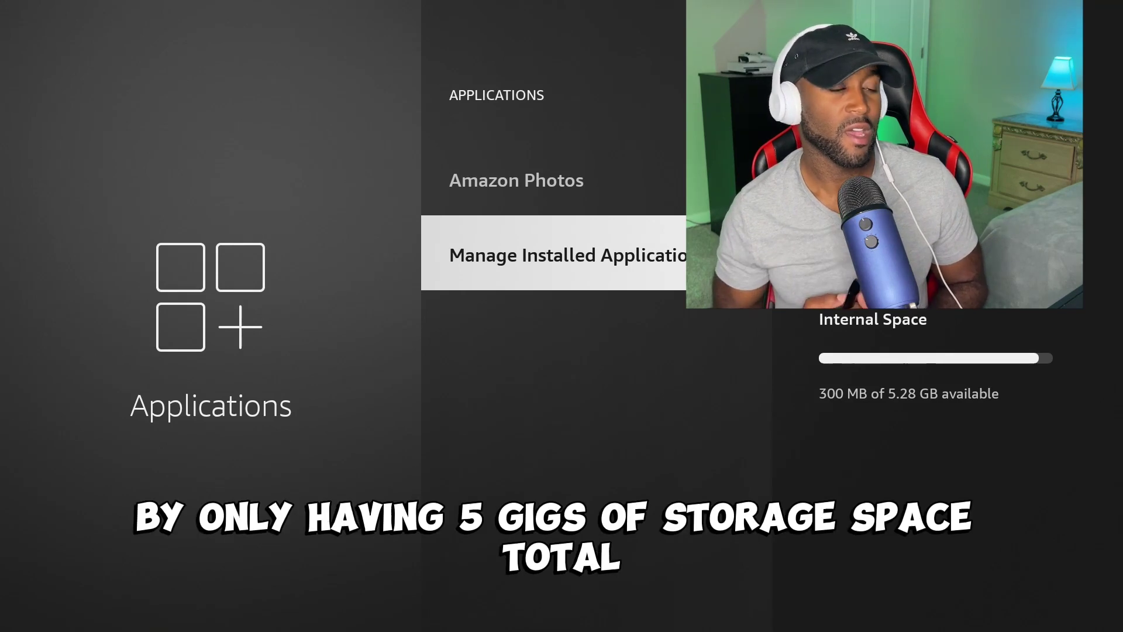
# Reopen the installed applications list and sort it by Recency
pyautogui.press('Return')
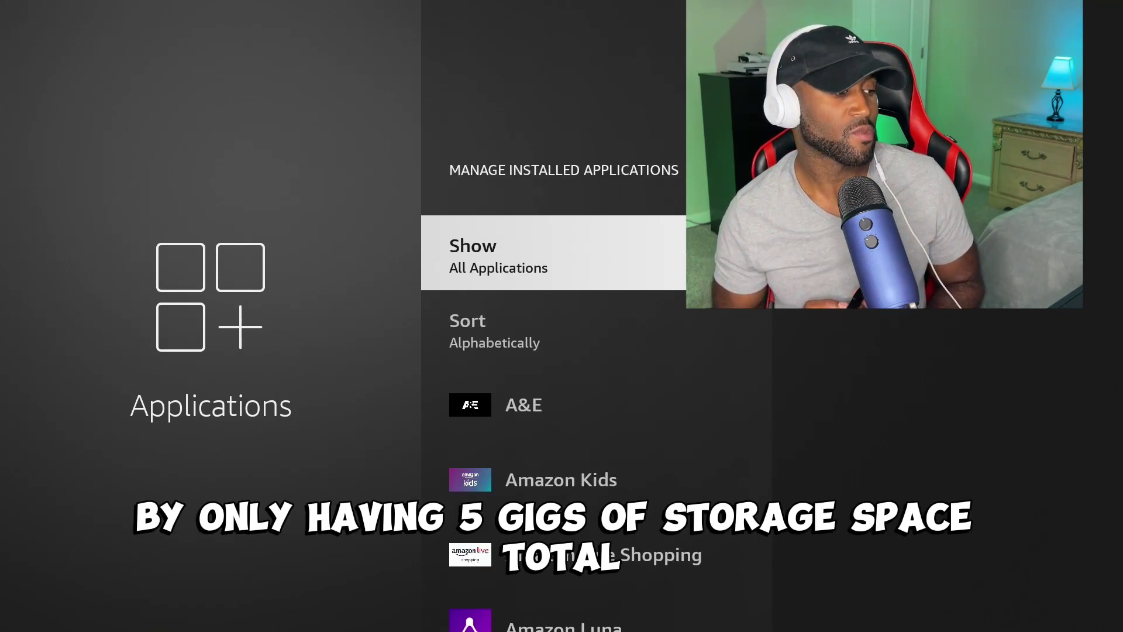
pyautogui.press('Down')
pyautogui.press('Return')
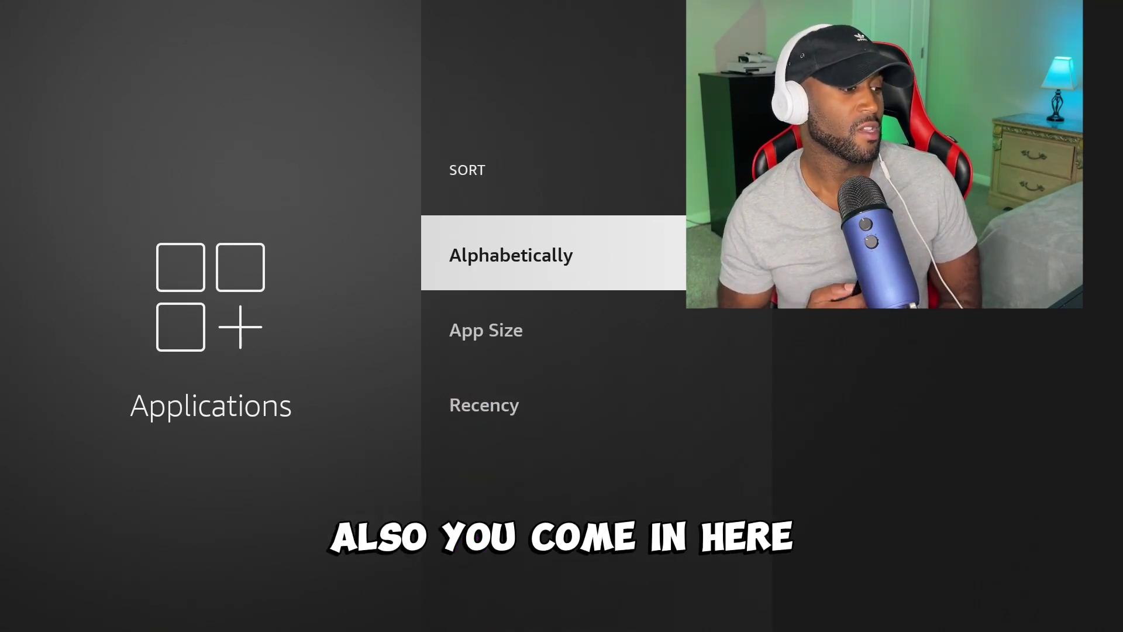
pyautogui.press('Down')
pyautogui.press('Down')
pyautogui.press('Return')
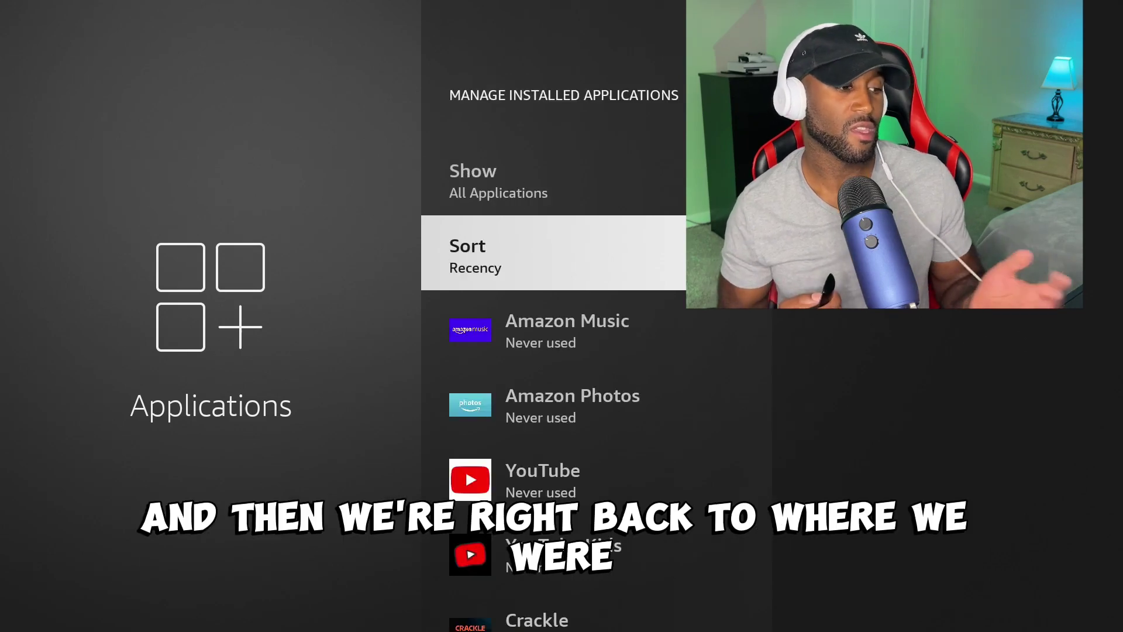
pyautogui.press('Down')
pyautogui.press('Down')
pyautogui.press('Down')
pyautogui.press('Down')
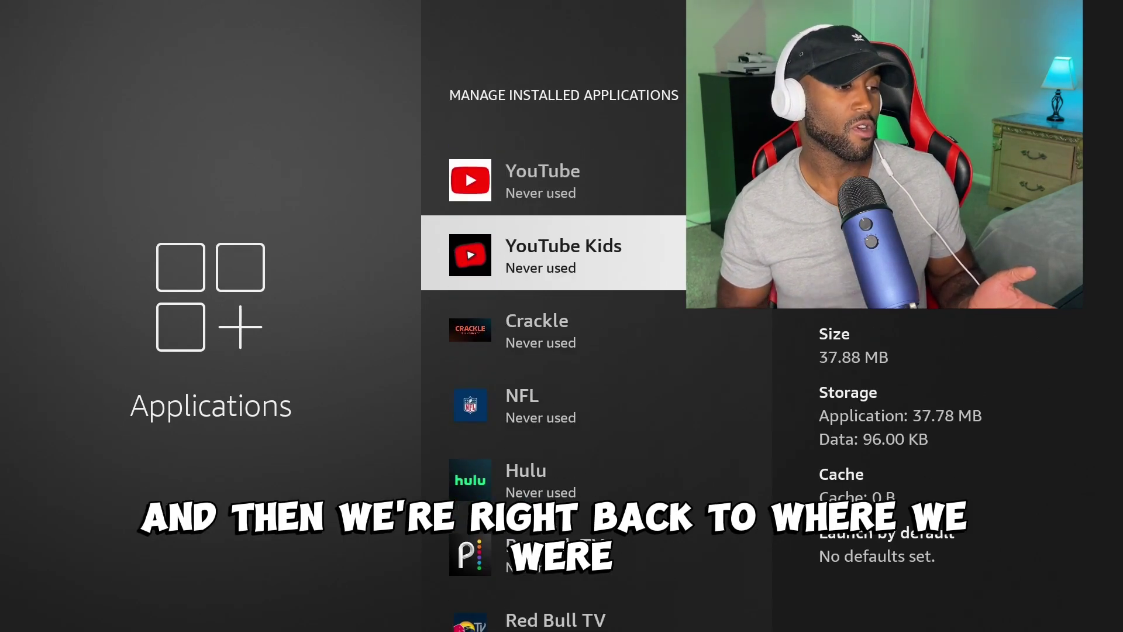
# Uninstall the never-used YouTube app, freeing space to 339 MB available
pyautogui.press('Up')
pyautogui.press('space')
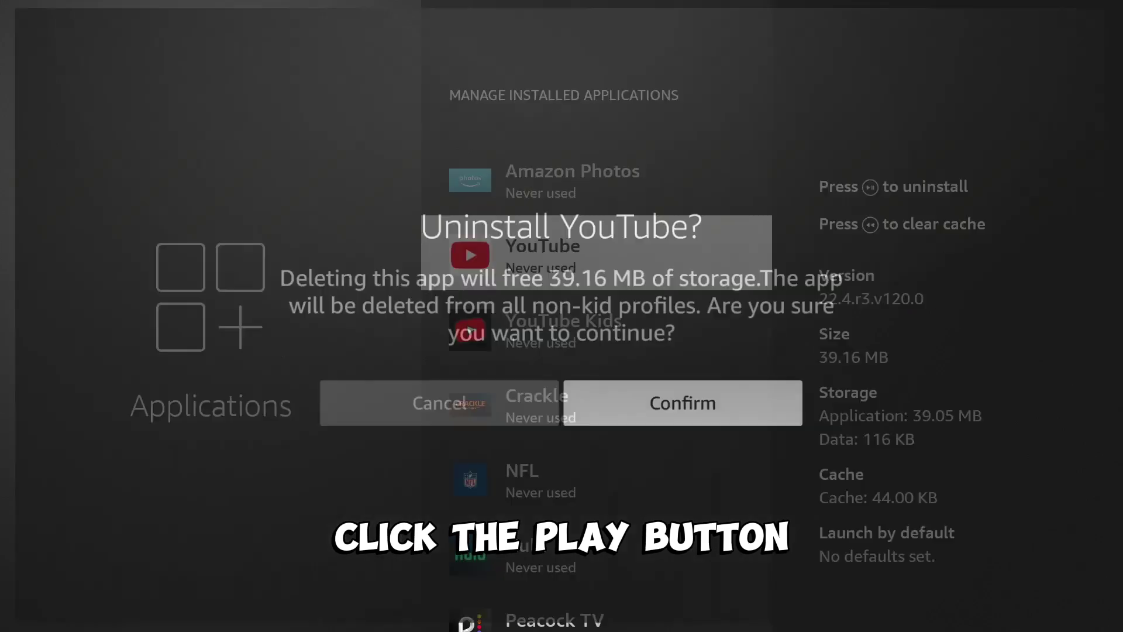
pyautogui.press('Return')
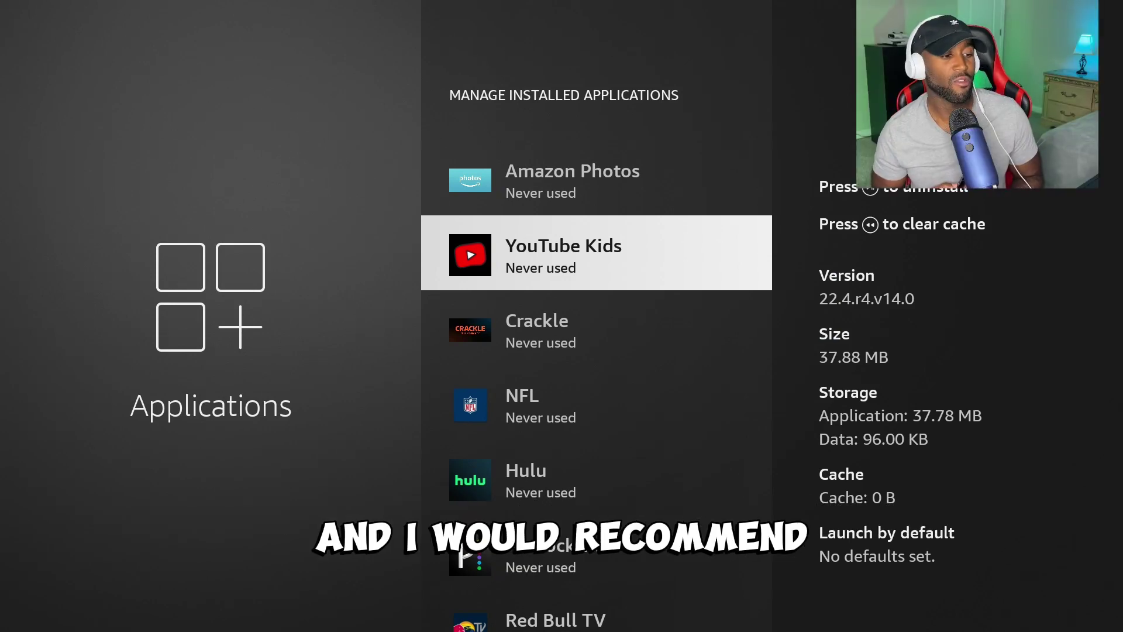
# Back out of Manage Installed Applications toward the home screen
pyautogui.press('Escape')
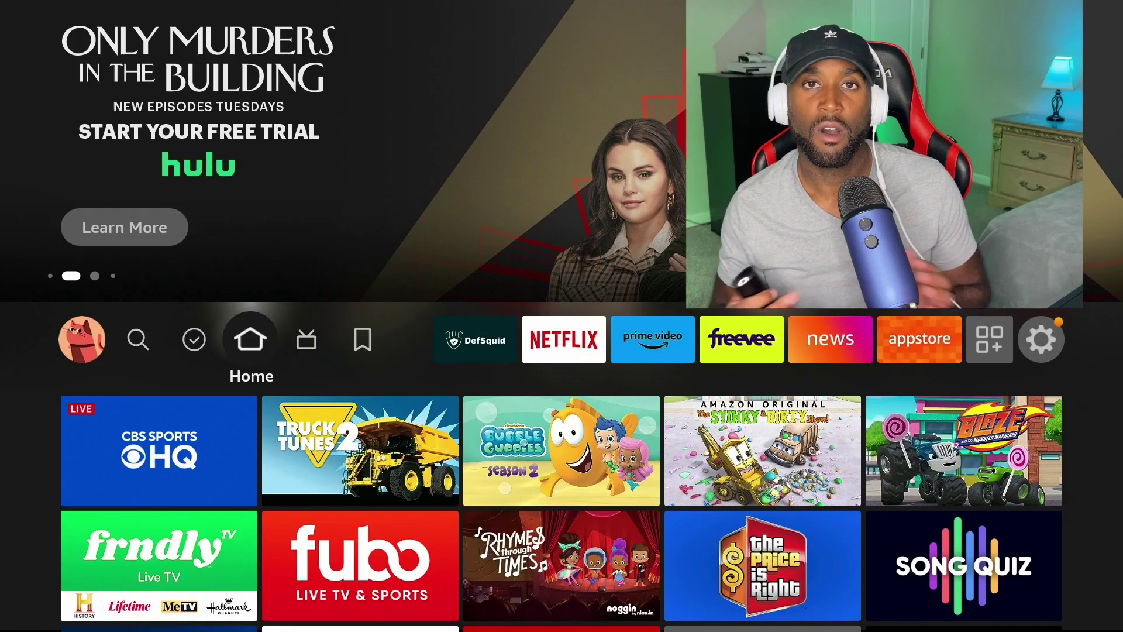
# Search for 'Mana' and reach the Manage Installed Applications suggestion
pyautogui.press('Left')
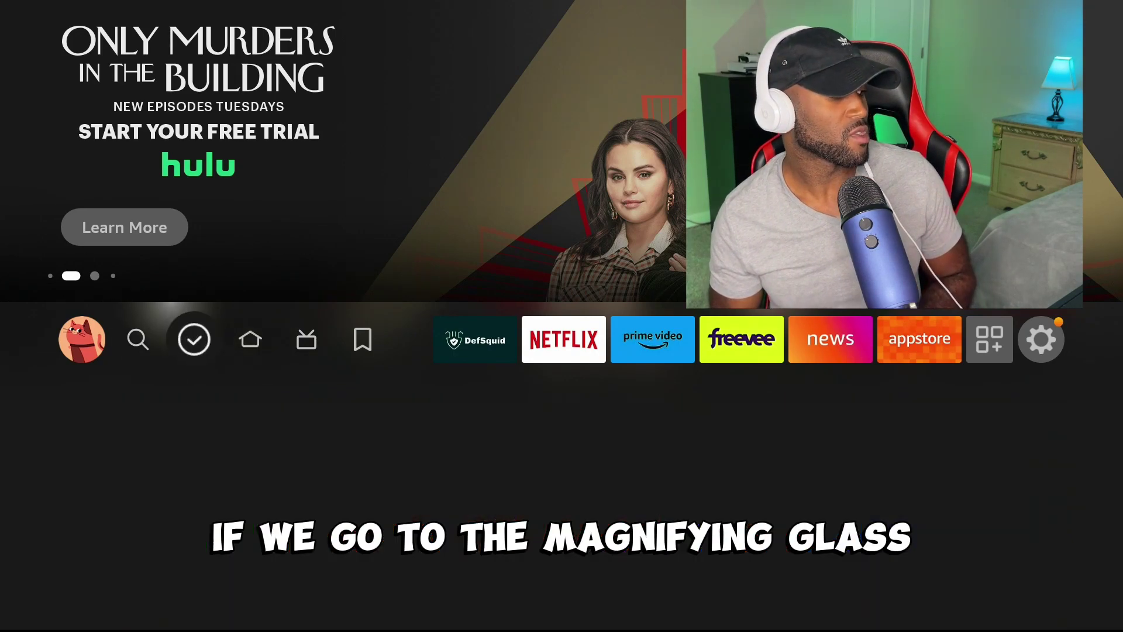
pyautogui.press('Left')
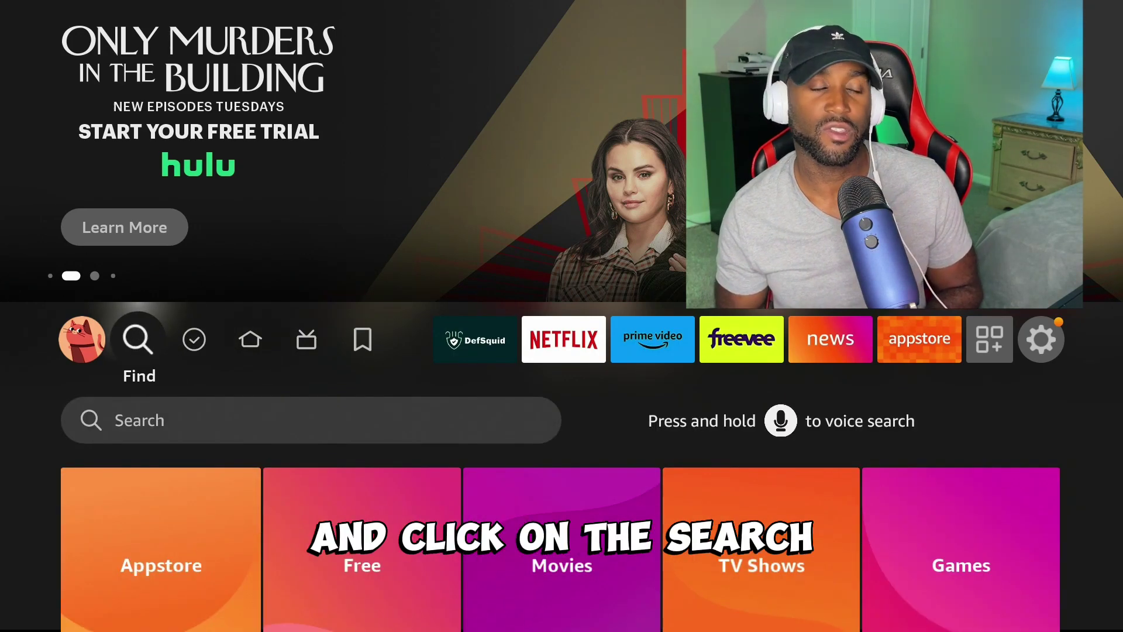
pyautogui.press('Down')
pyautogui.press('Return')
pyautogui.press('Right')
pyautogui.press('Right')
pyautogui.press('Right')
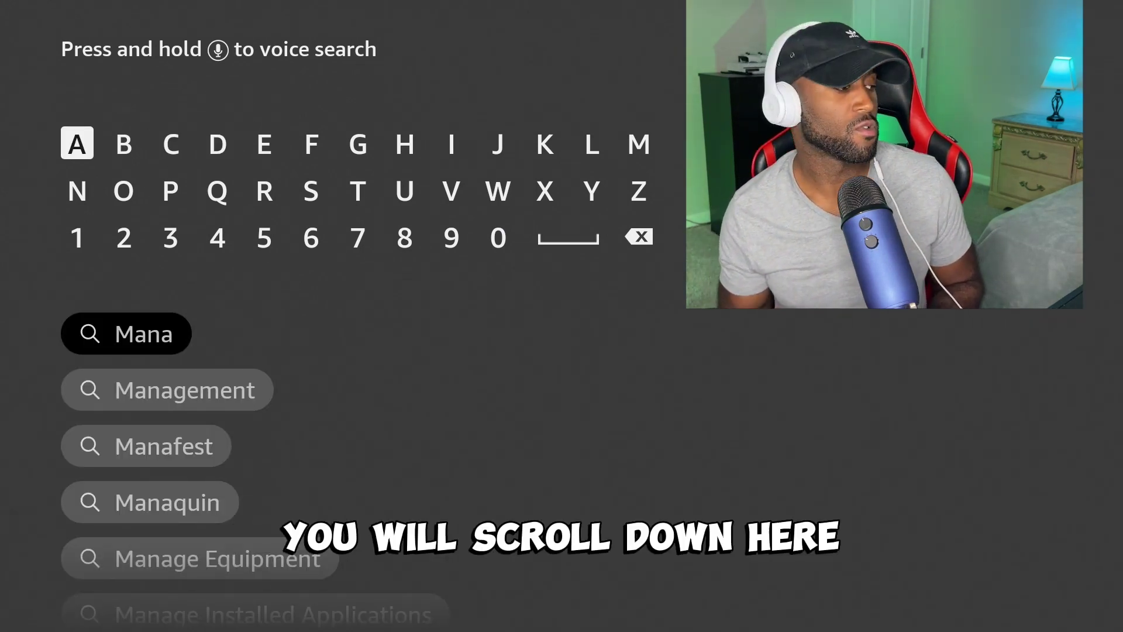
pyautogui.press('Down')
pyautogui.press('Down')
pyautogui.press('Down')
pyautogui.press('Down')
pyautogui.press('Down')
pyautogui.press('Down')
pyautogui.press('Down')
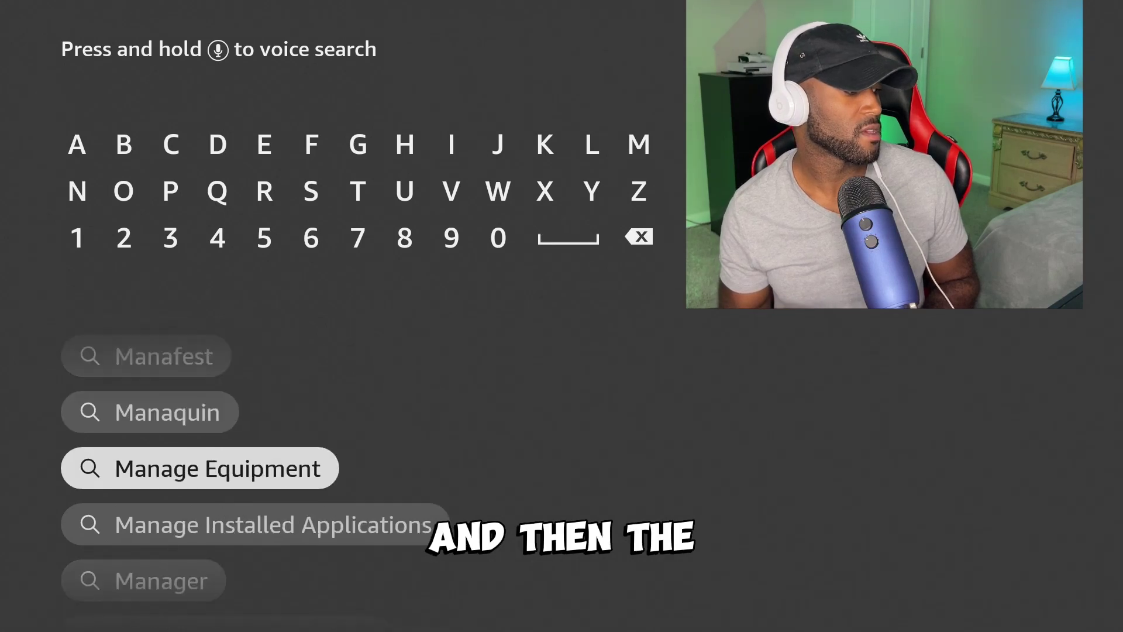
pyautogui.press('Down')
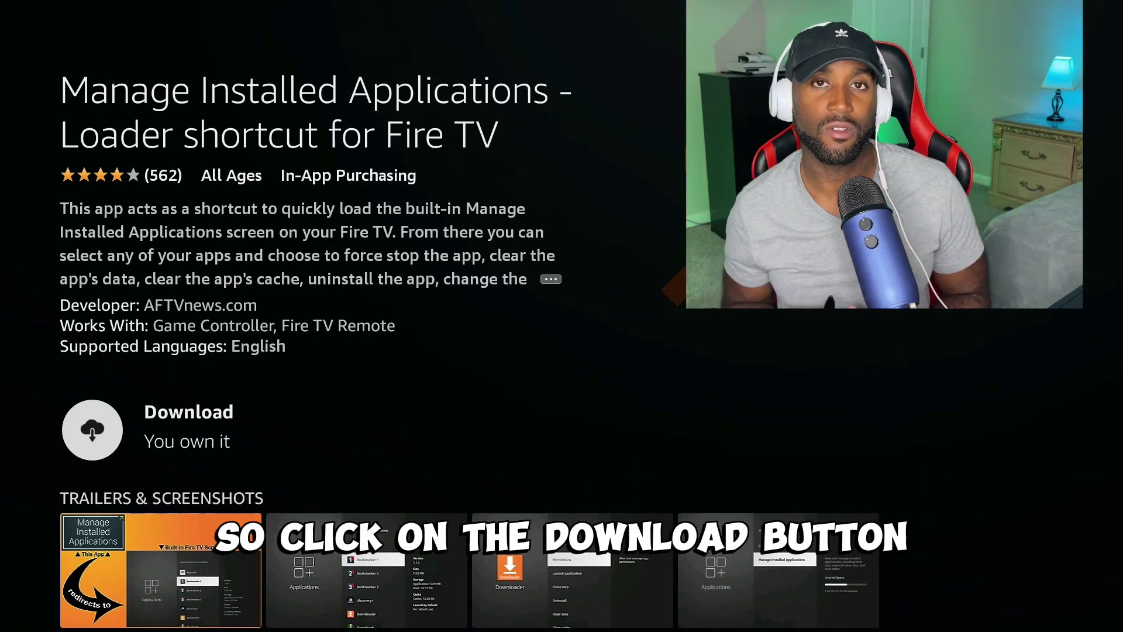
# Download the Manage Installed Applications shortcut app and launch it into the apps list
pyautogui.press('Return')
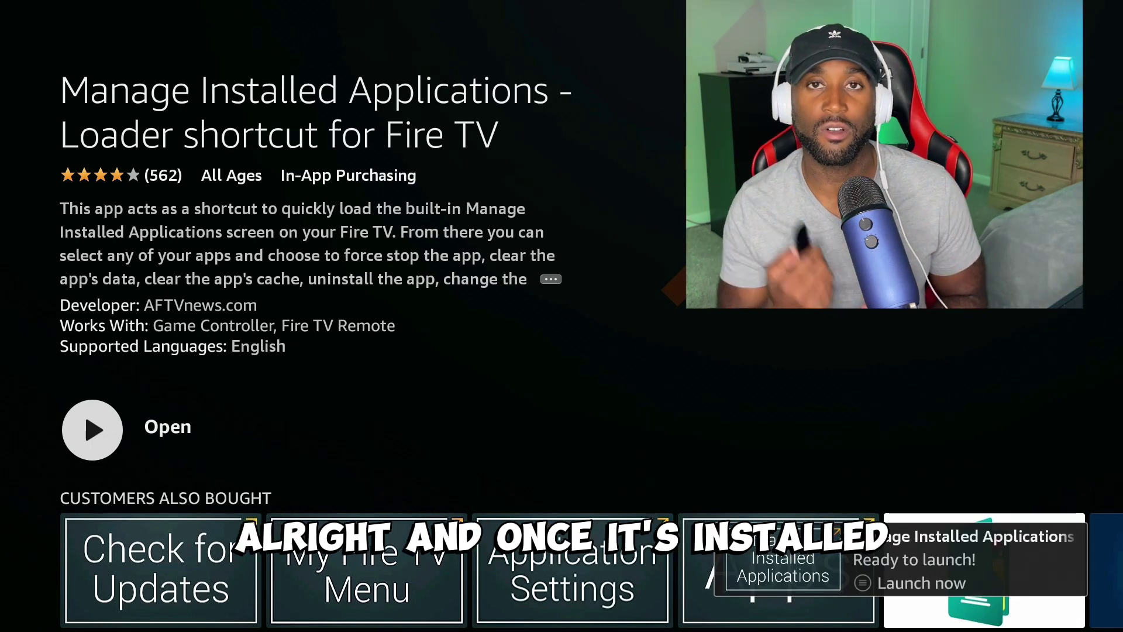
pyautogui.press('Return')
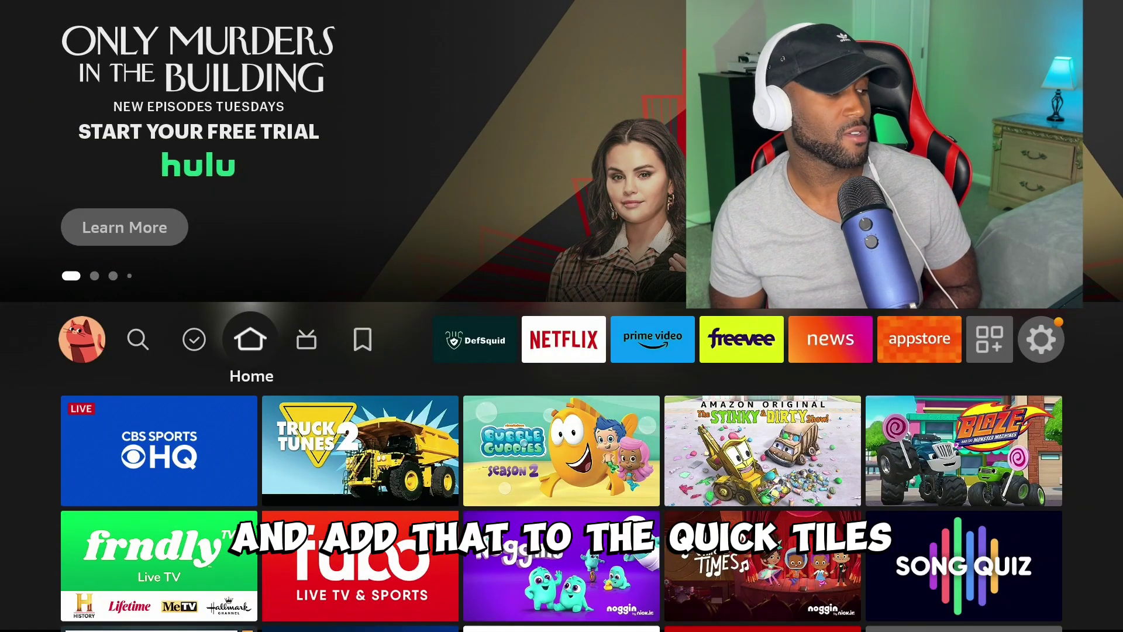
# Locate the Manage Installed Applications shortcut in Your Apps & Channels to move it to front
pyautogui.press('Right')
pyautogui.press('Right')
pyautogui.press('Right')
pyautogui.press('Right')
pyautogui.press('Right')
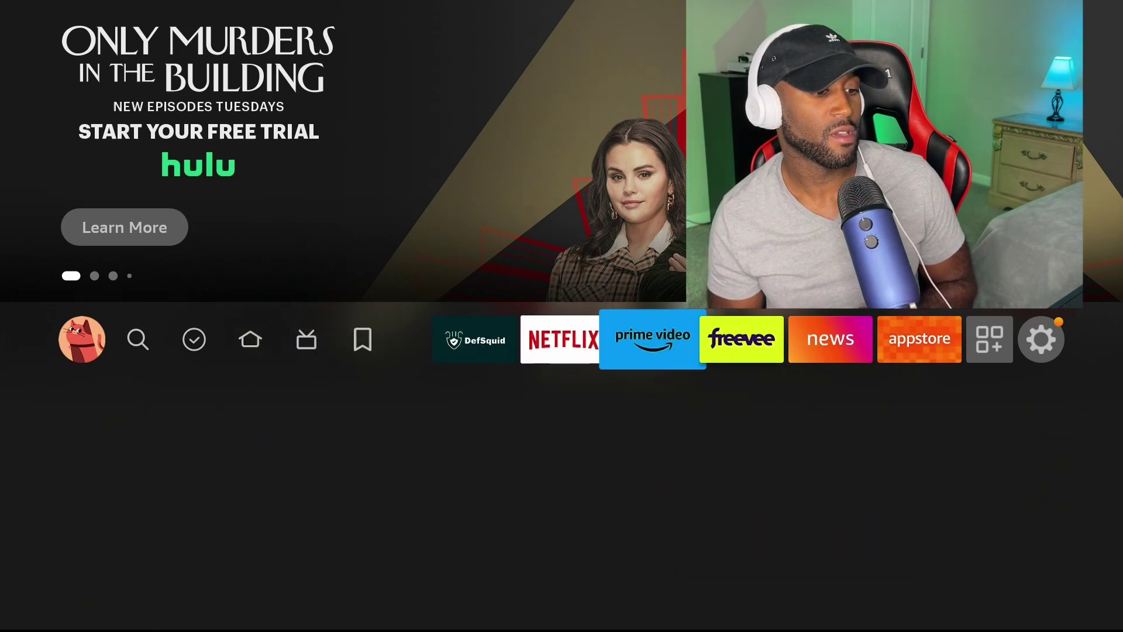
pyautogui.press('Right')
pyautogui.press('Right')
pyautogui.press('Right')
pyautogui.press('Right')
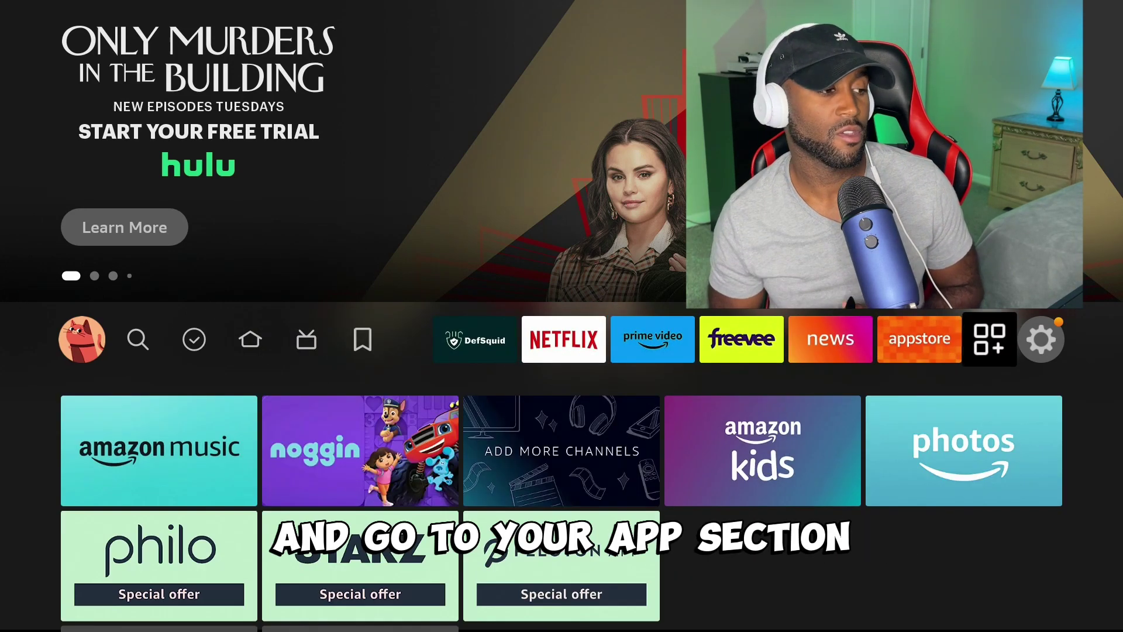
pyautogui.press('Return')
pyautogui.press('Down')
pyautogui.press('Down')
pyautogui.press('Up')
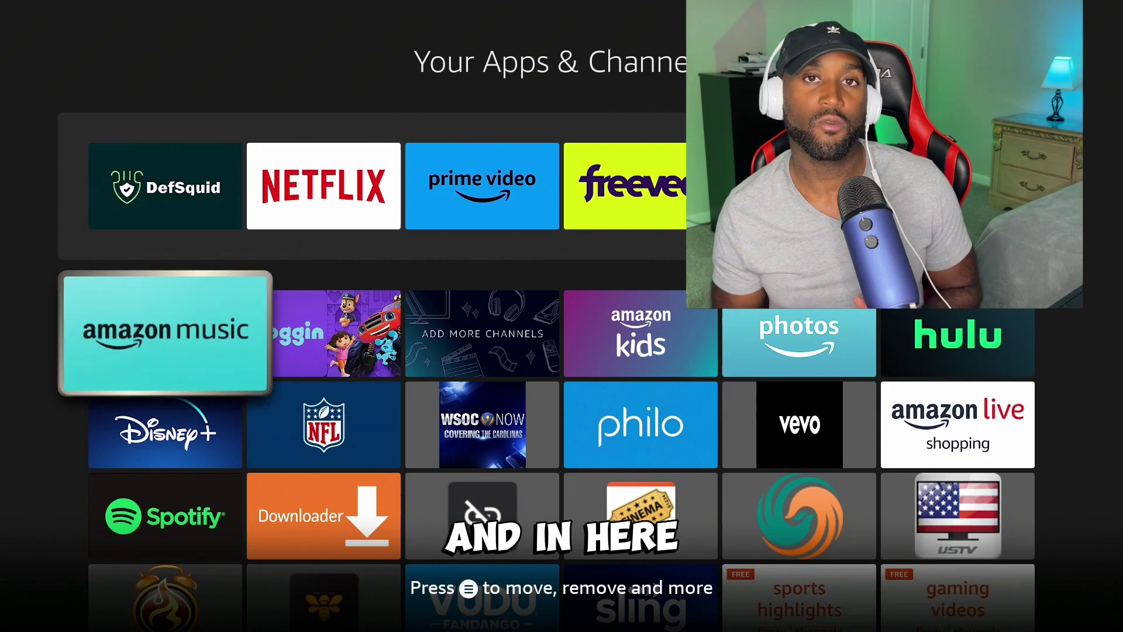
pyautogui.press('Down')
pyautogui.press('Down')
pyautogui.press('Down')
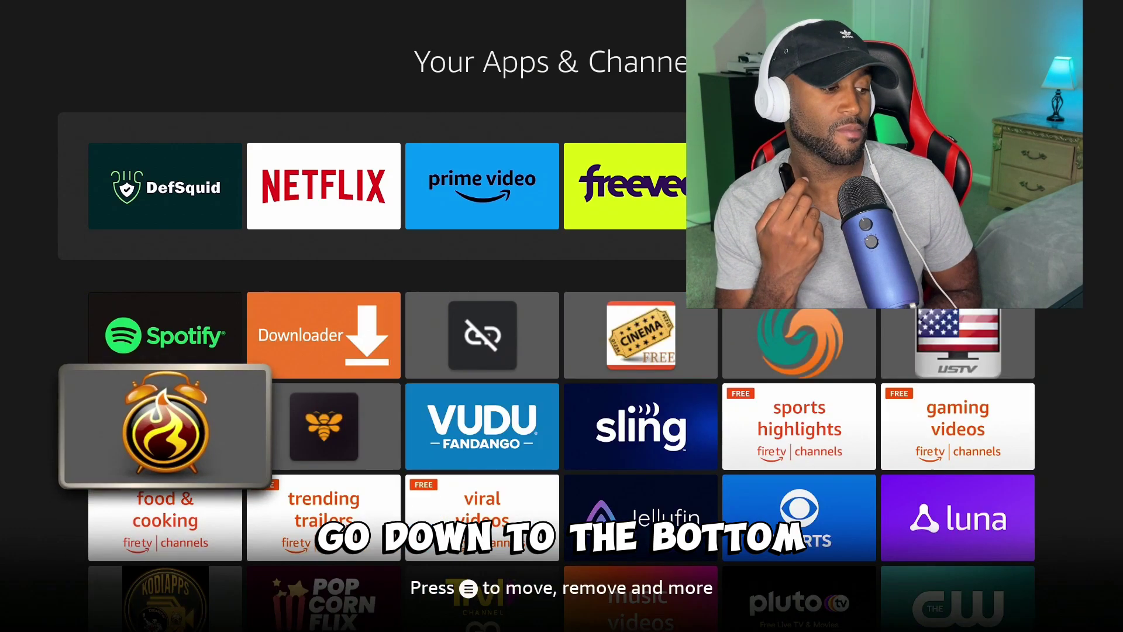
pyautogui.press('Down')
pyautogui.press('Down')
pyautogui.press('Down')
pyautogui.press('Down')
pyautogui.press('Down')
pyautogui.press('Down')
pyautogui.press('Down')
pyautogui.press('Right')
pyautogui.press('Right')
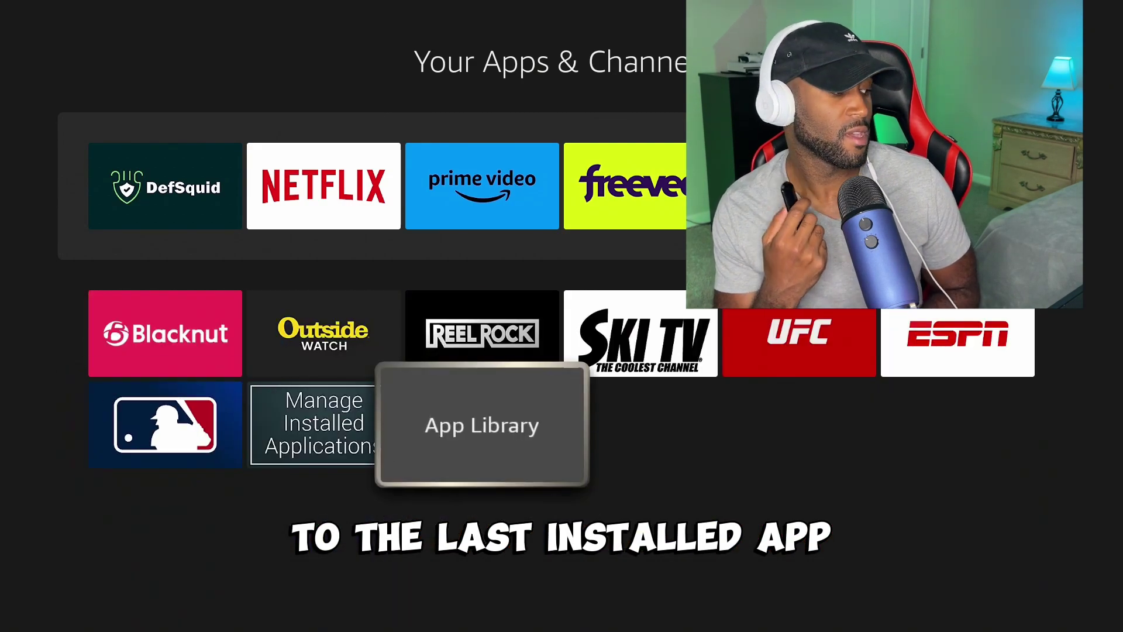
pyautogui.press('Left')
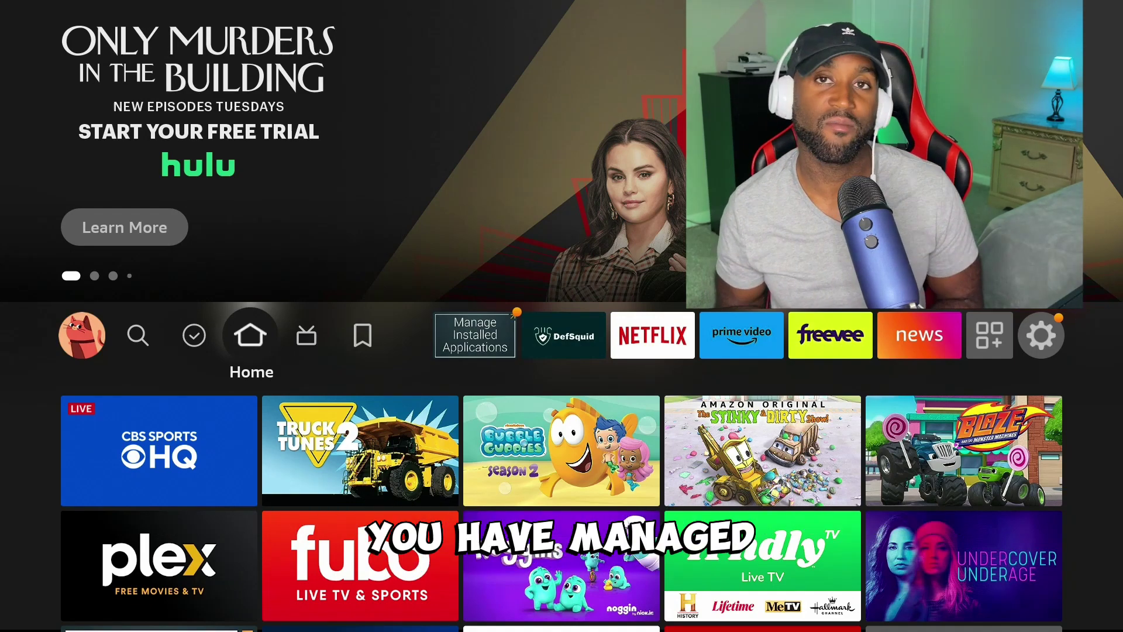
# Focus the new Manage Installed Applications quick tile to launch the apps list
pyautogui.press('Right')
pyautogui.press('Right')
pyautogui.press('Right')
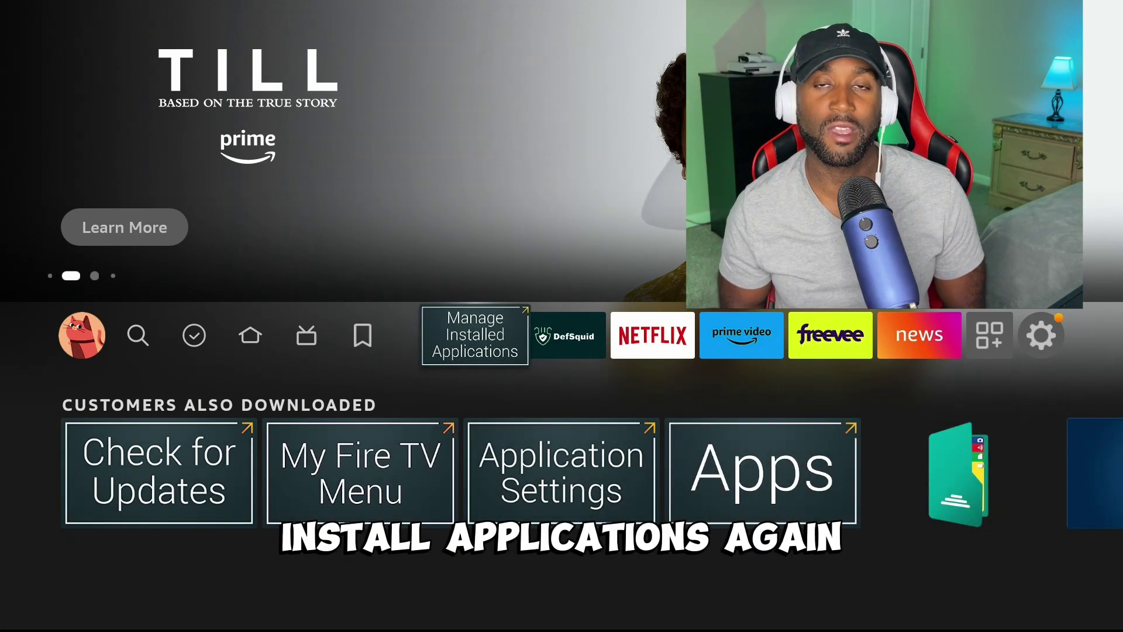
pyautogui.press('Return')
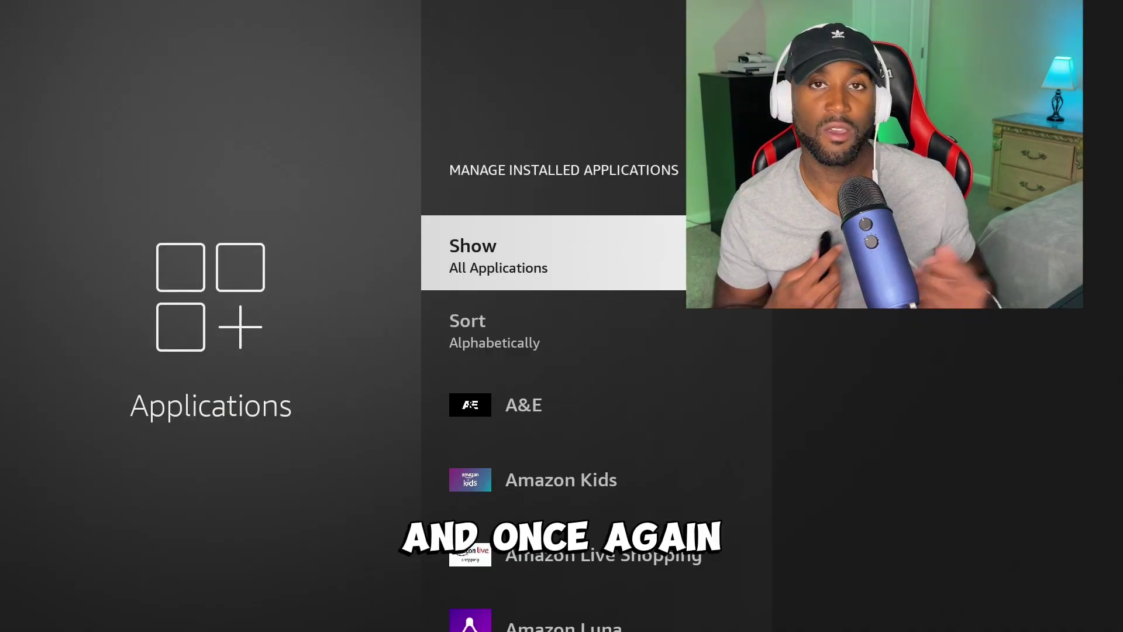